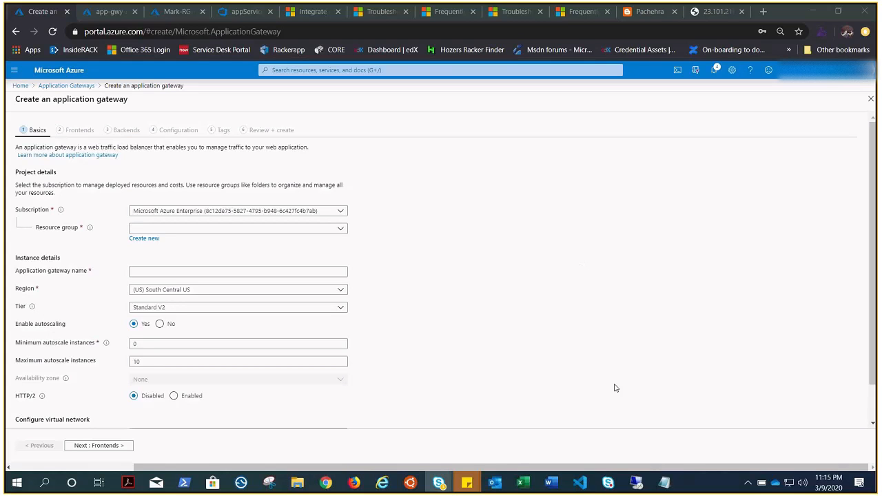
Step: Switch to the two Remote Desktop sessions and view the images test page and the default IIS page served locally
mouse_move(641, 481)
left_click(646, 427)
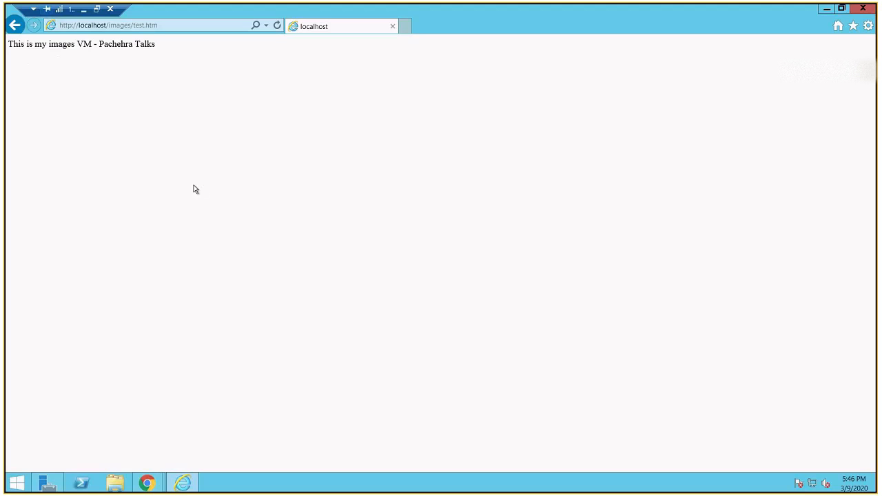
left_click(83, 9)
mouse_move(636, 482)
left_click(731, 434)
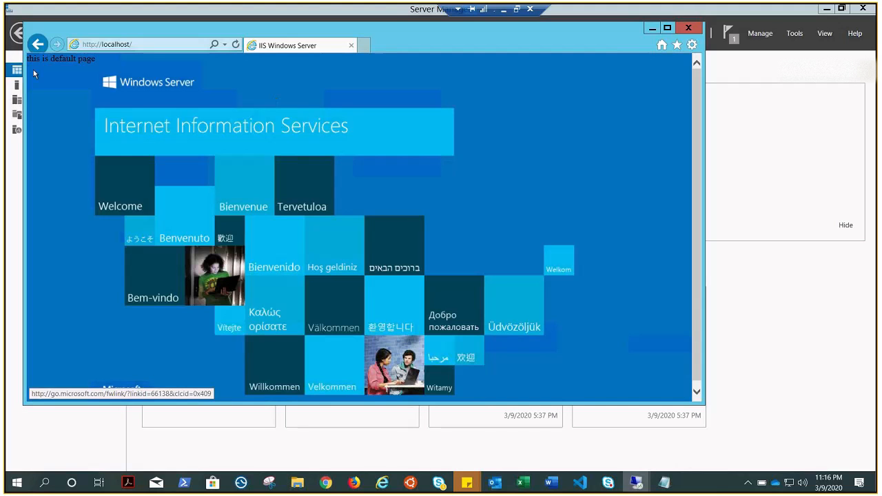
left_click(503, 11)
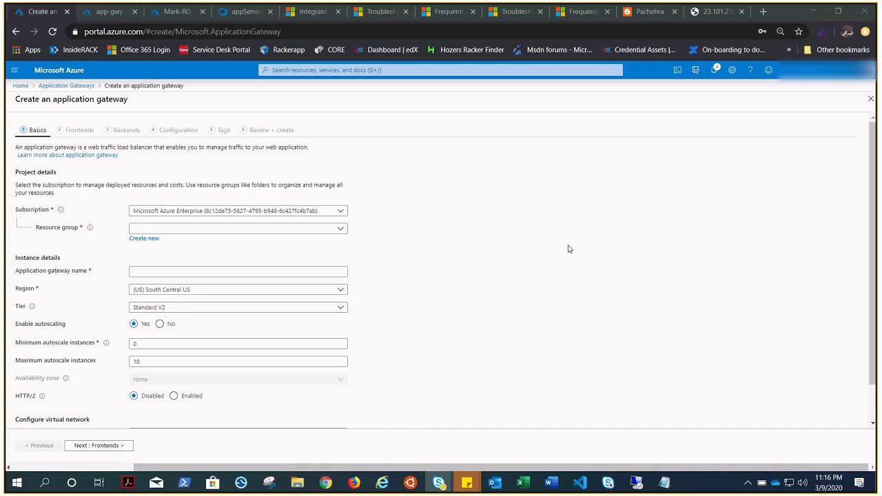
Step: Choose Mark-RG as the resource group for the application gateway
left_click(330, 230)
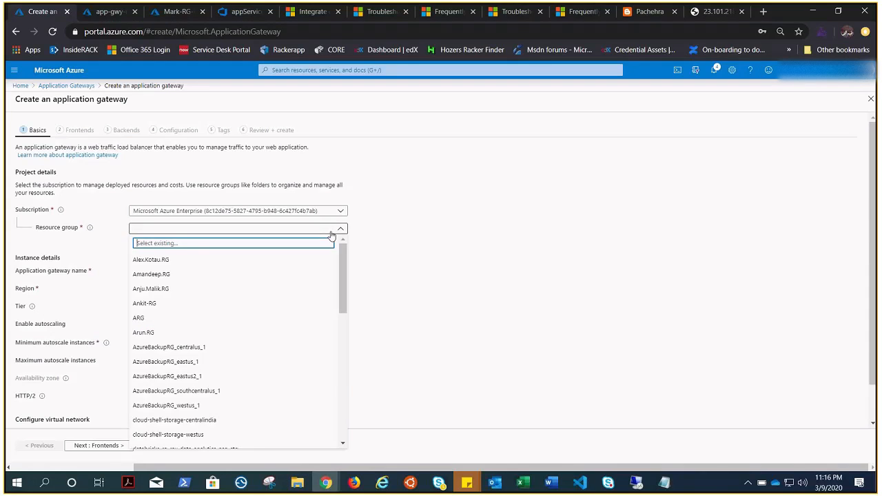
scroll(190, 346, "down", 4)
scroll(194, 379, "up", 1)
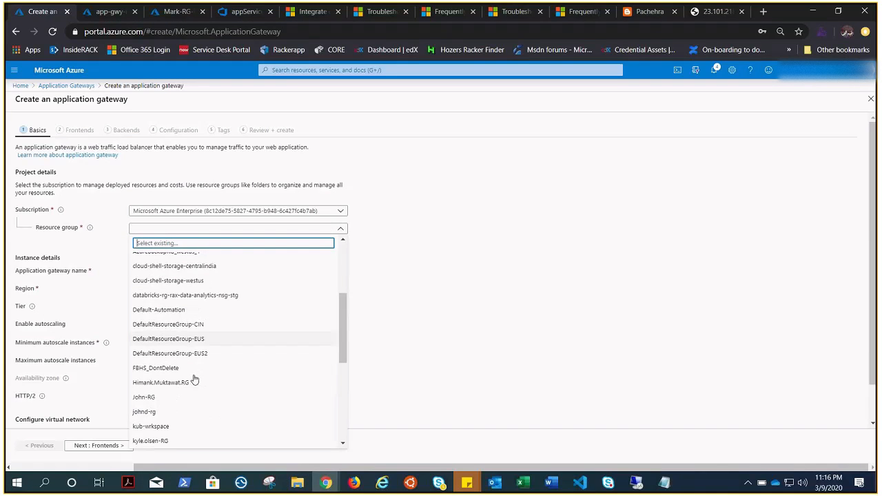
scroll(194, 379, "down", 3)
left_click(193, 383)
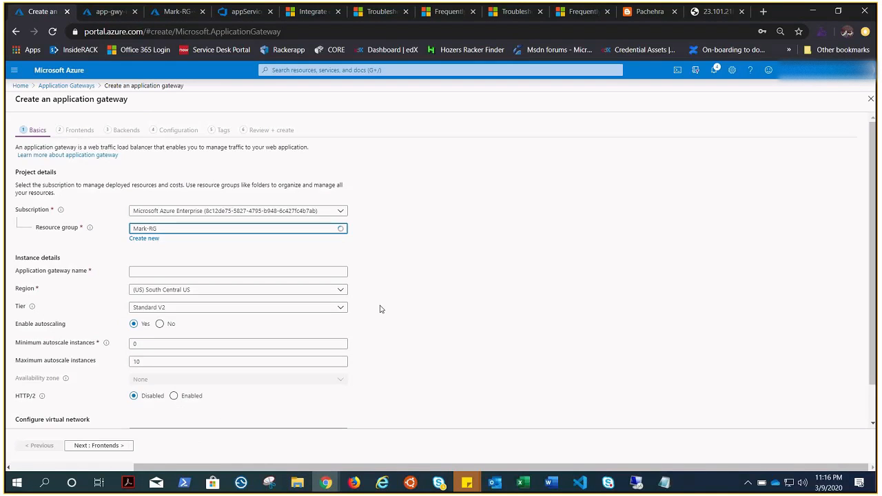
Step: Name the application gateway app-gwy-test2 and set its region to (Asia Pacific) Australia East
left_click(217, 276)
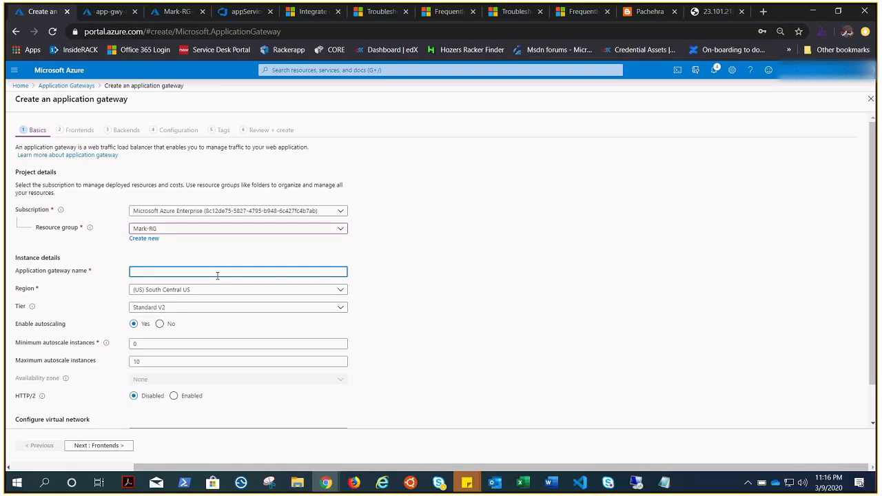
type("app-")
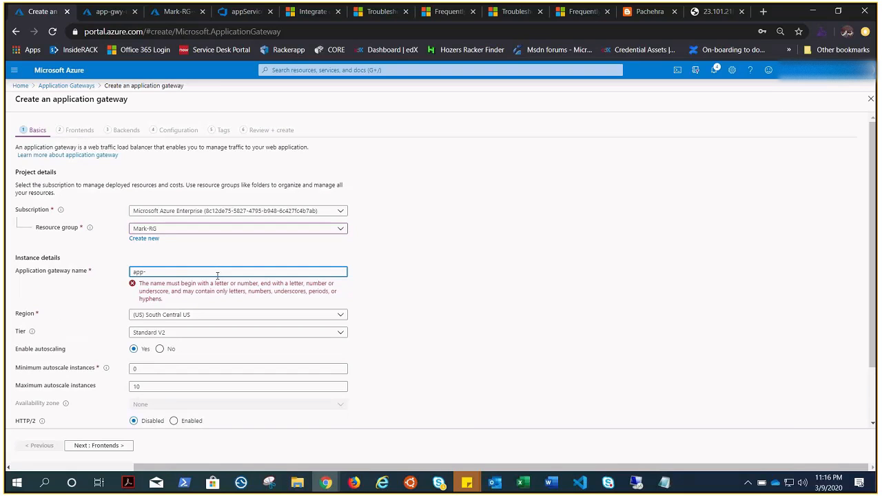
type("gwy-test2")
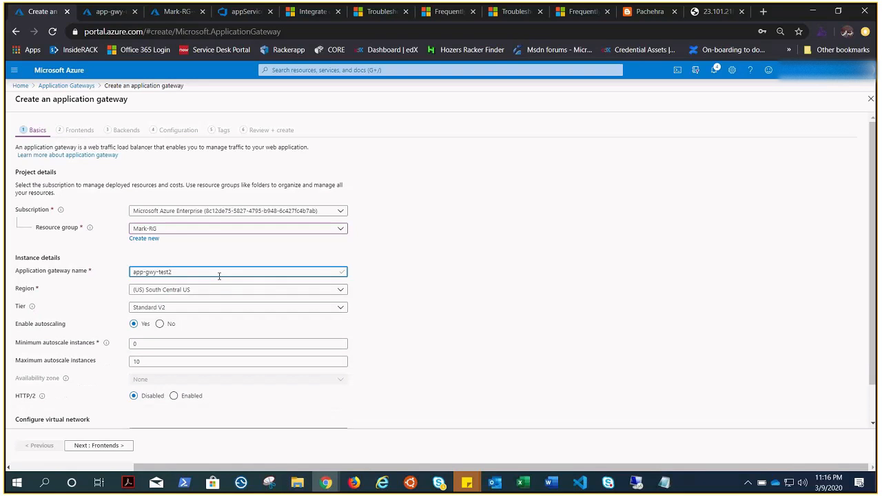
left_click(219, 289)
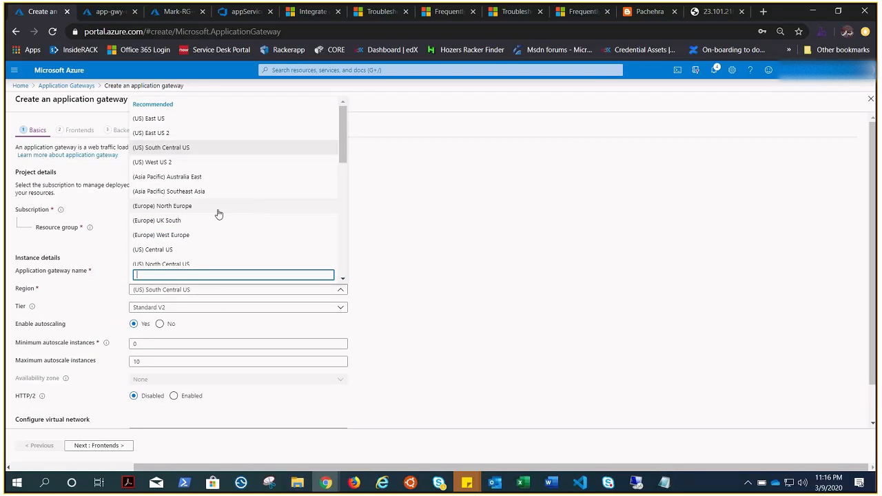
left_click(195, 178)
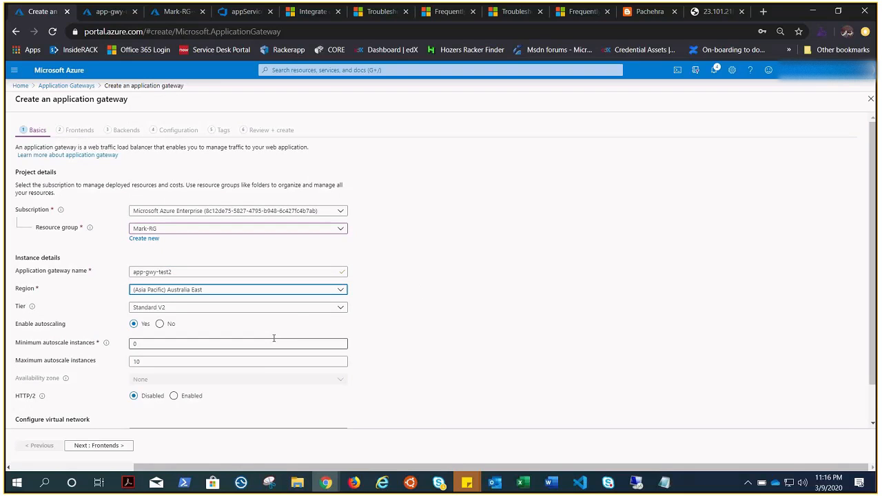
Step: Try the Standard V2, Standard and WAF tiers to compare the settings each offers, including the Standard SKU sizes
left_click(337, 308)
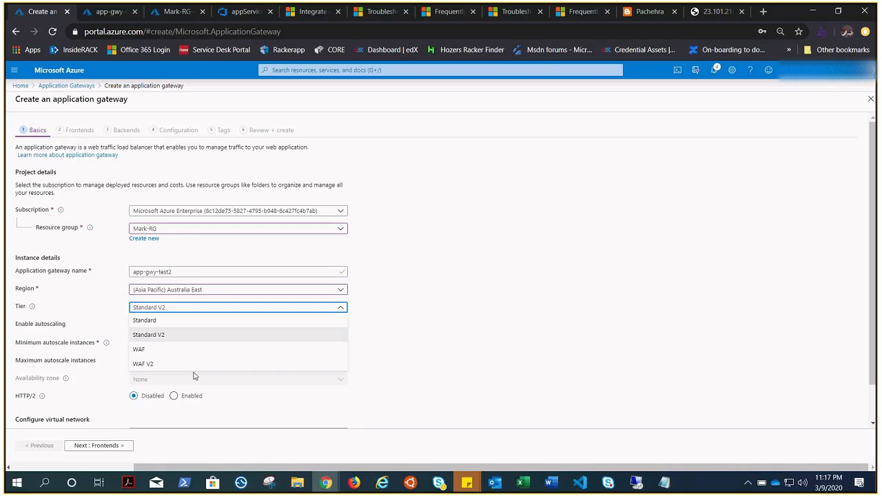
left_click(166, 337)
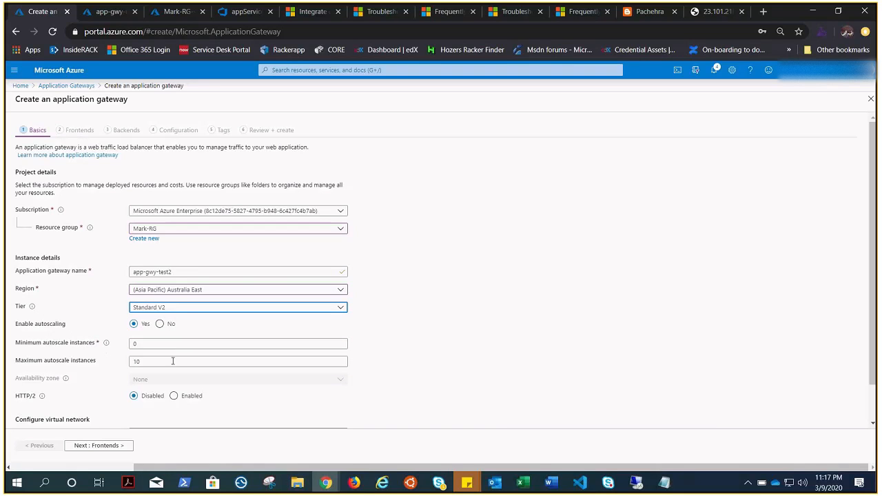
left_click(178, 308)
left_click(166, 317)
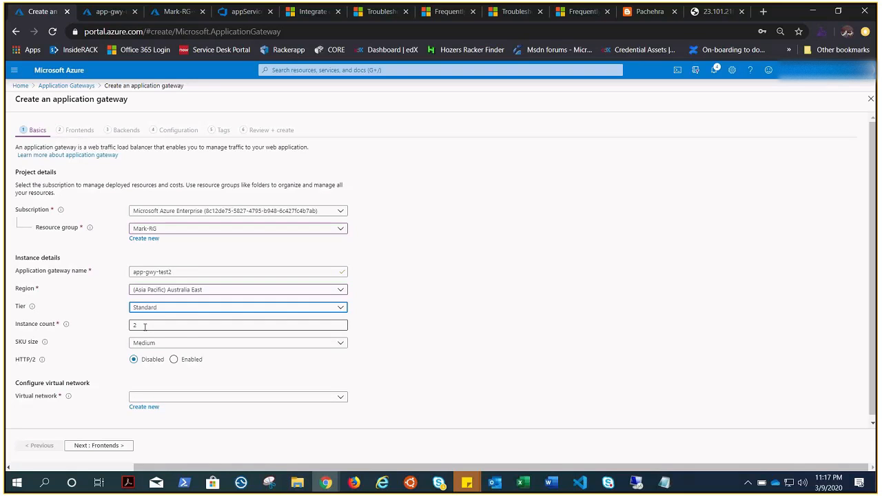
left_click(189, 346)
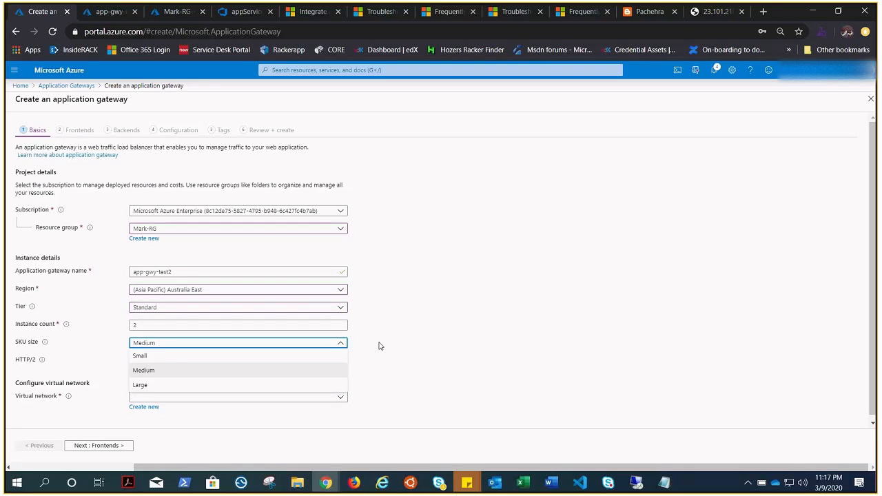
left_click(285, 309)
left_click(169, 337)
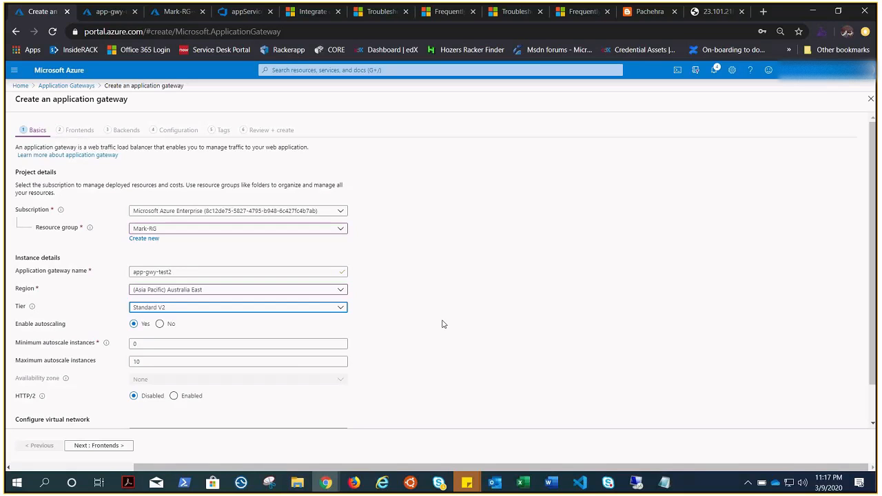
left_click(339, 309)
left_click(157, 351)
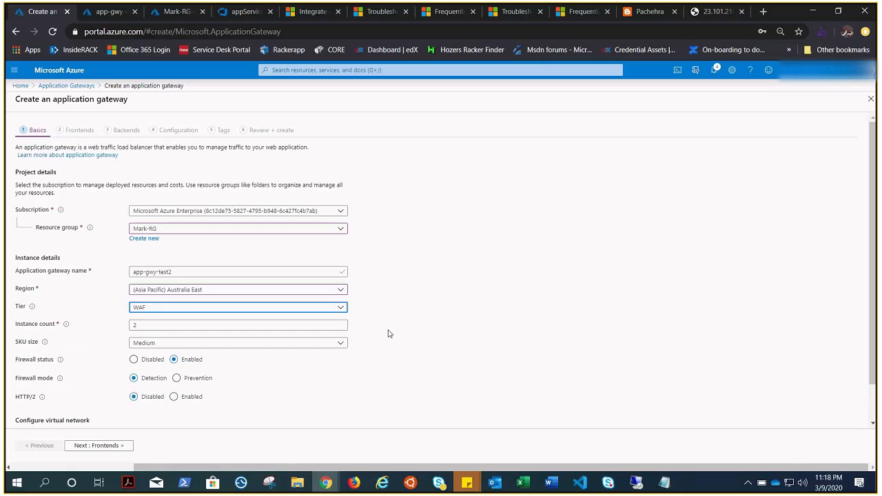
Step: Set the gateway's tier to Standard with an instance count of 1
left_click(337, 310)
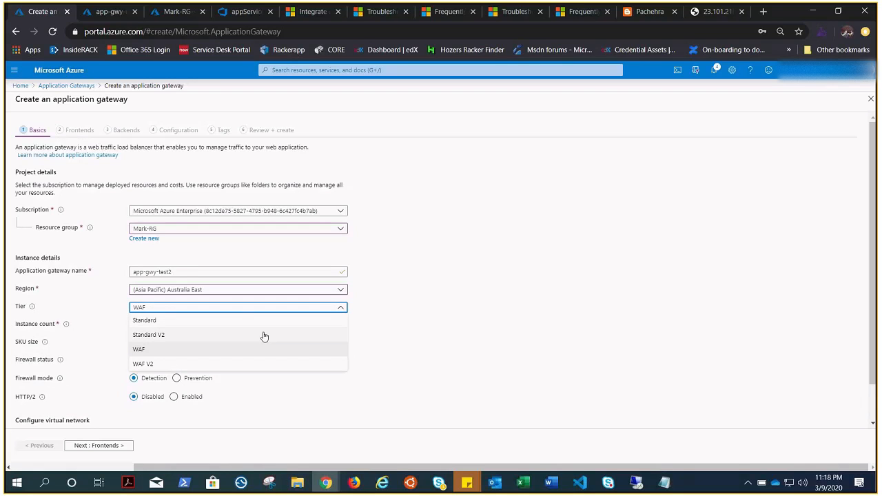
left_click(177, 321)
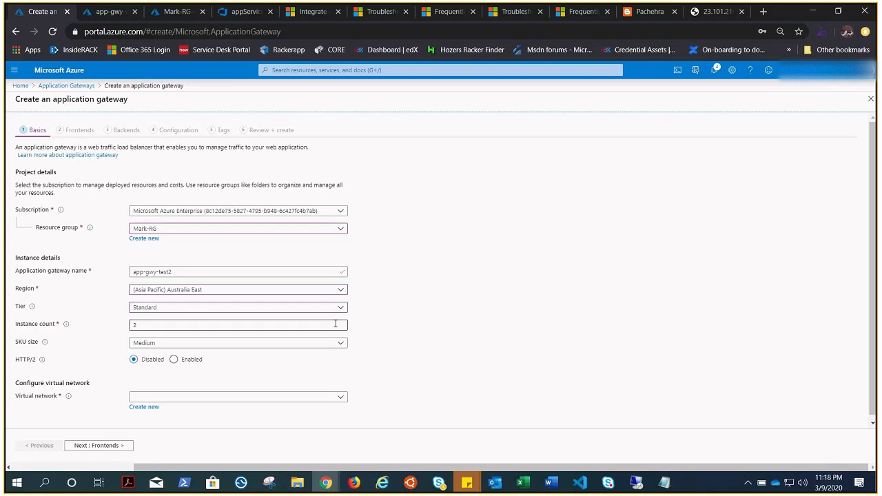
left_click(274, 326)
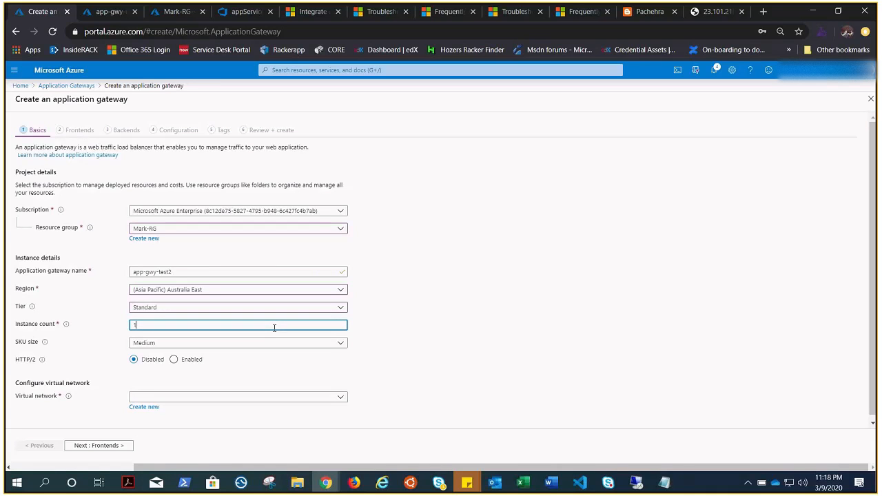
left_click(409, 348)
Step: Select Mark-RG-vnet as the gateway's virtual network and proceed to the frontend settings
scroll(423, 356, "down", 1)
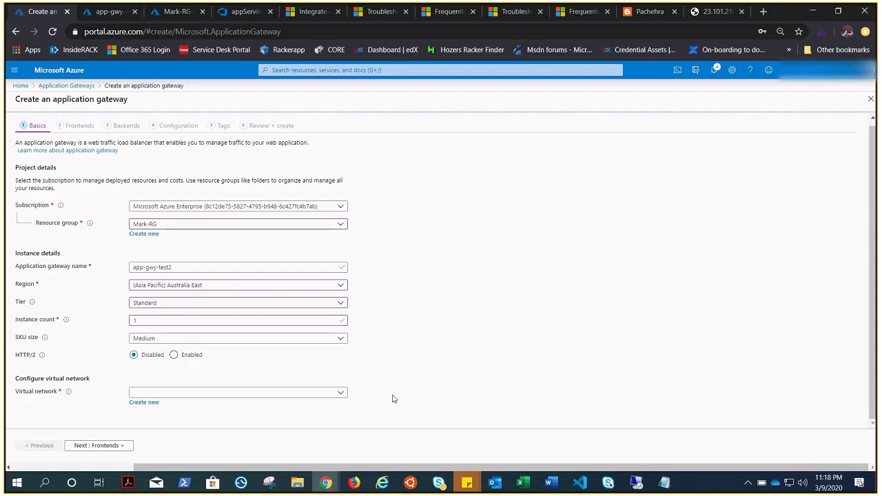
left_click(344, 393)
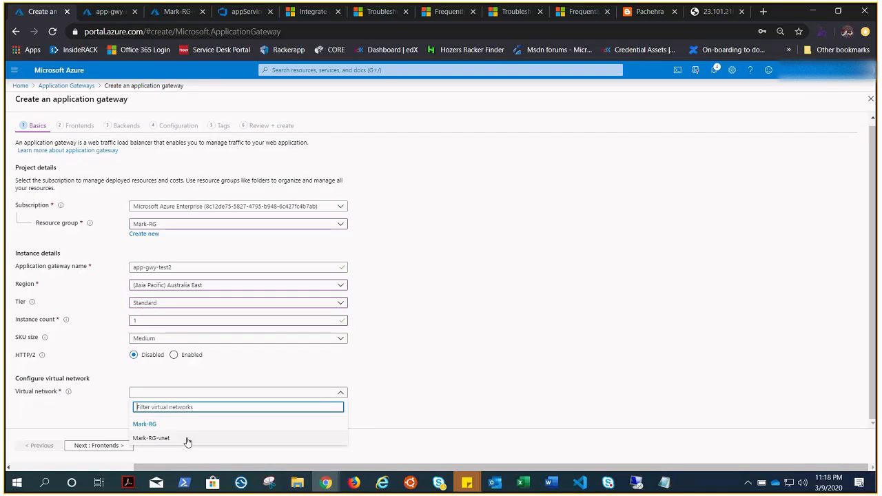
left_click(187, 438)
scroll(399, 376, "down", 1)
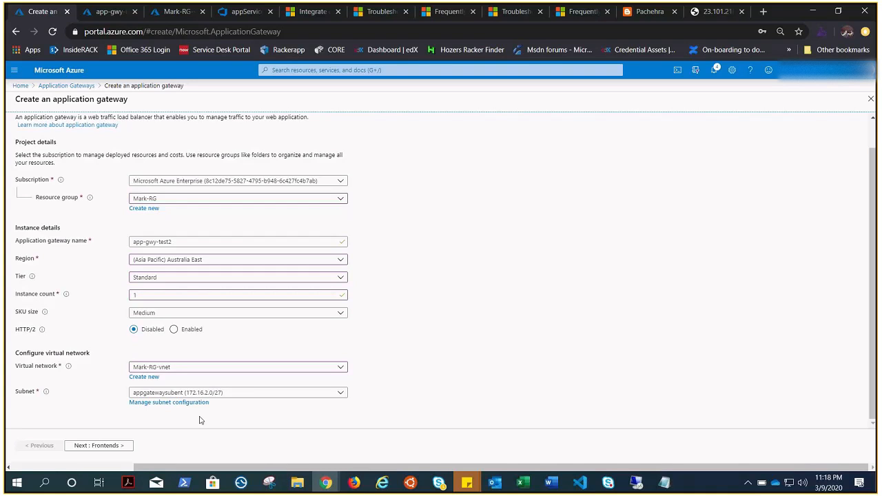
left_click(114, 447)
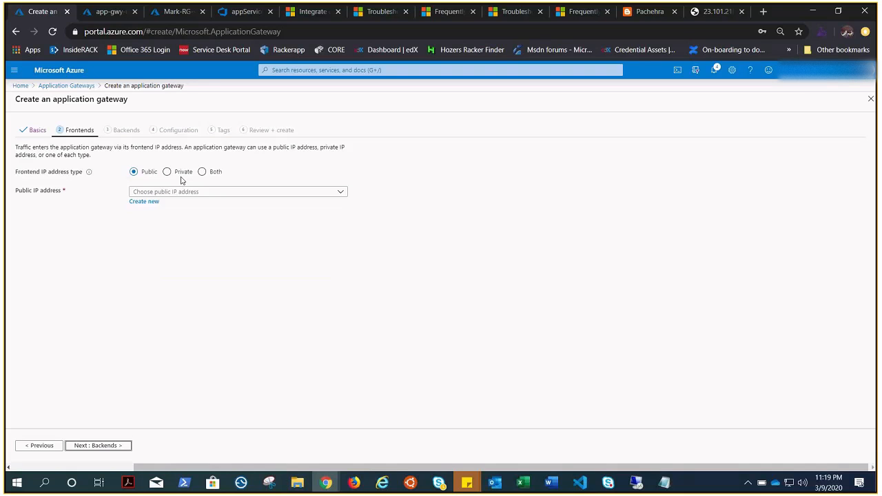
left_click(210, 197)
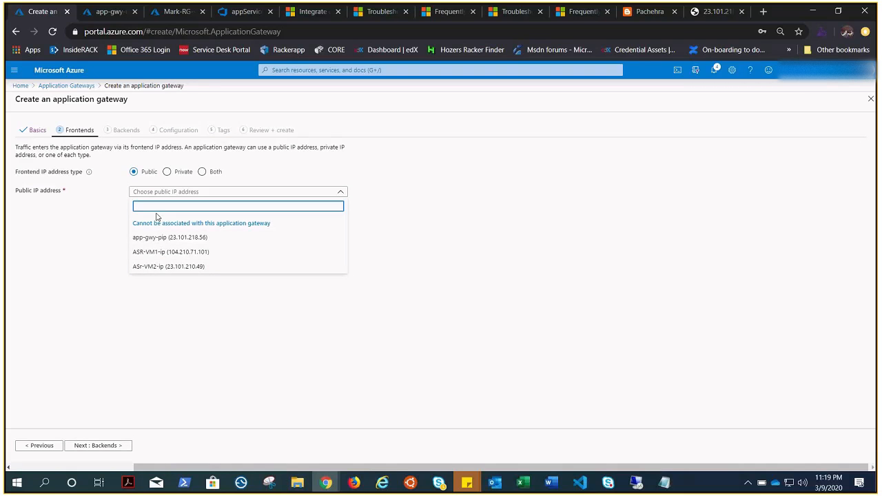
left_click(104, 208)
left_click(146, 193)
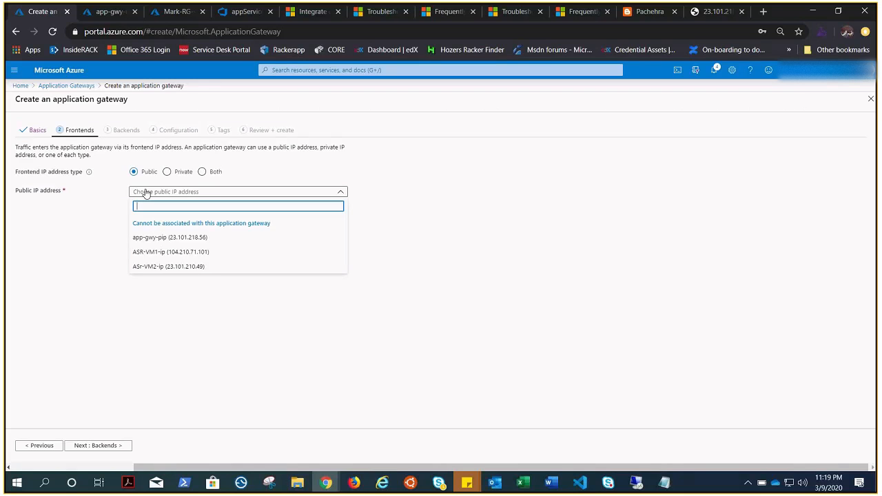
type("app-gey-pip2")
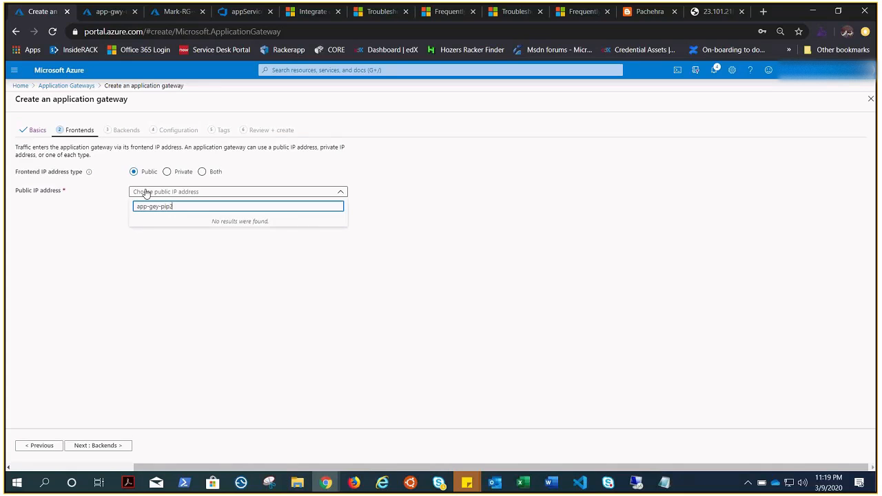
left_click(146, 193)
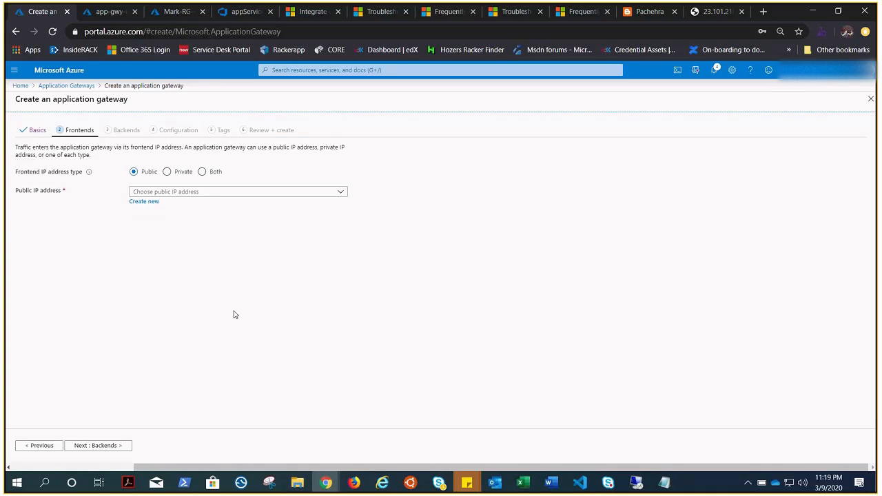
Step: Create a new public IP address named app-gwy-pip2 for the gateway's frontend
left_click(147, 202)
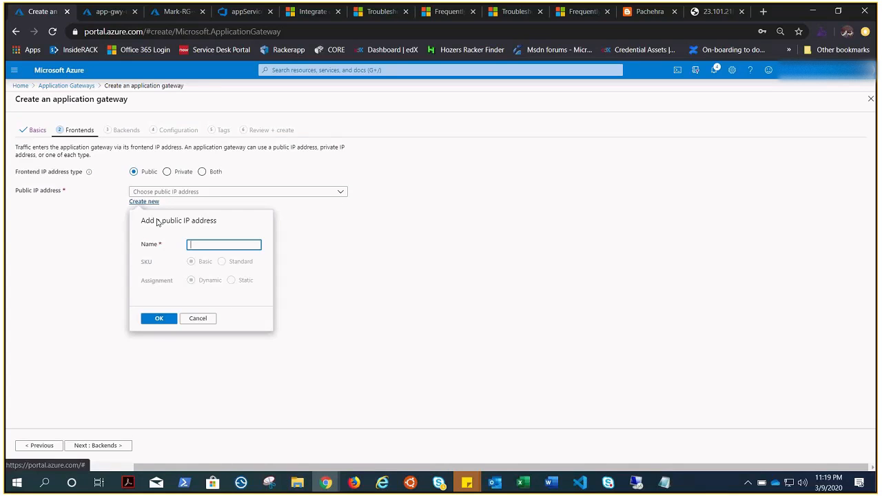
type("app-ge")
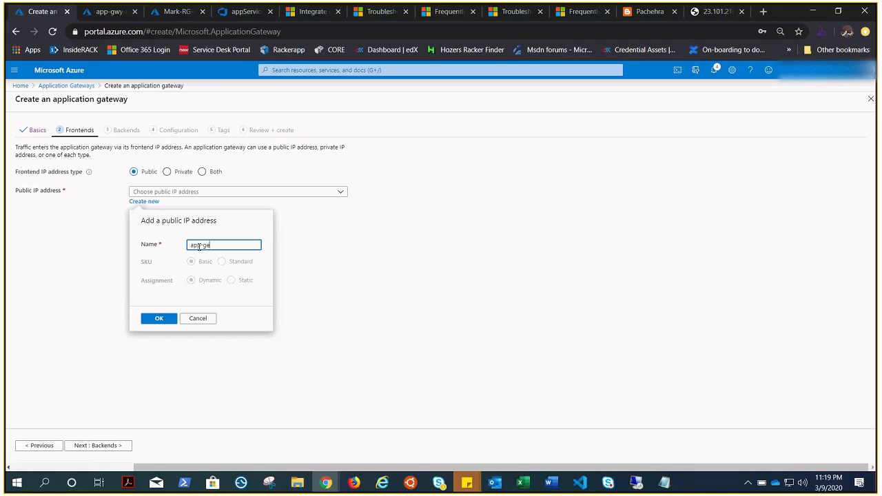
key("BackSpace")
type("wy-")
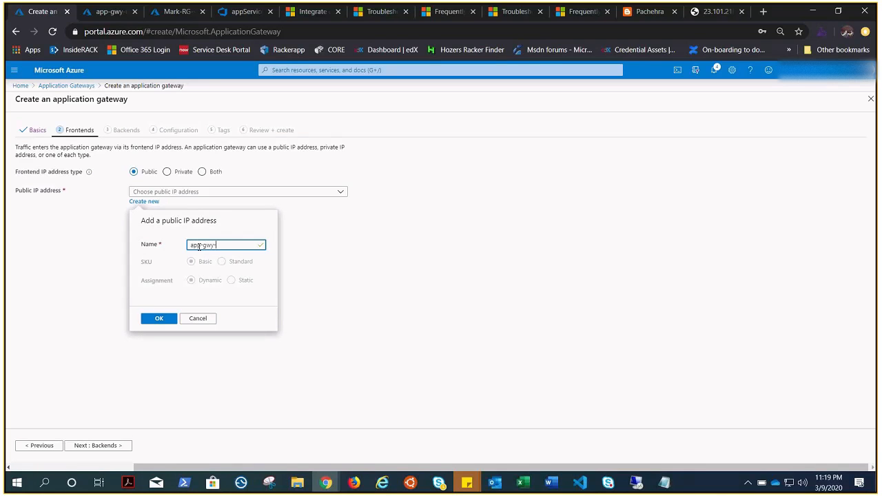
type("pip2")
left_click(154, 319)
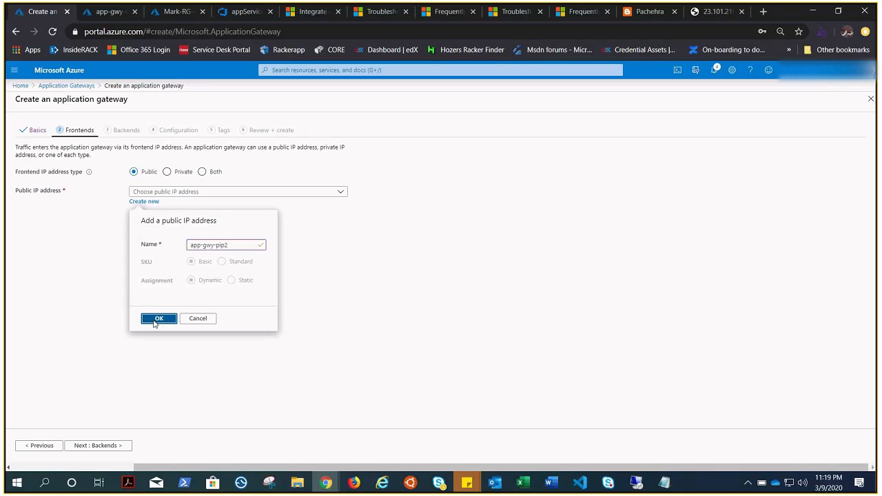
Step: Proceed to the backends and add a backend pool named default with the virtual machine target asr-vm2948 (172.16.0.5)
left_click(107, 446)
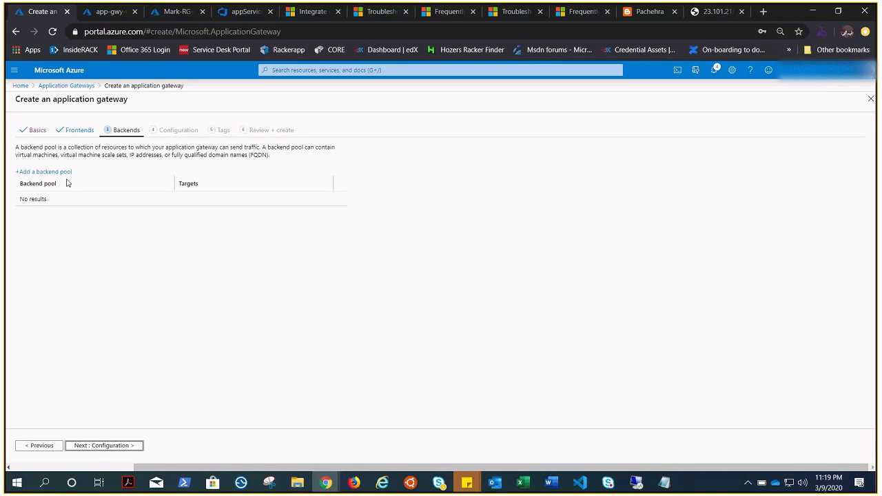
left_click(62, 172)
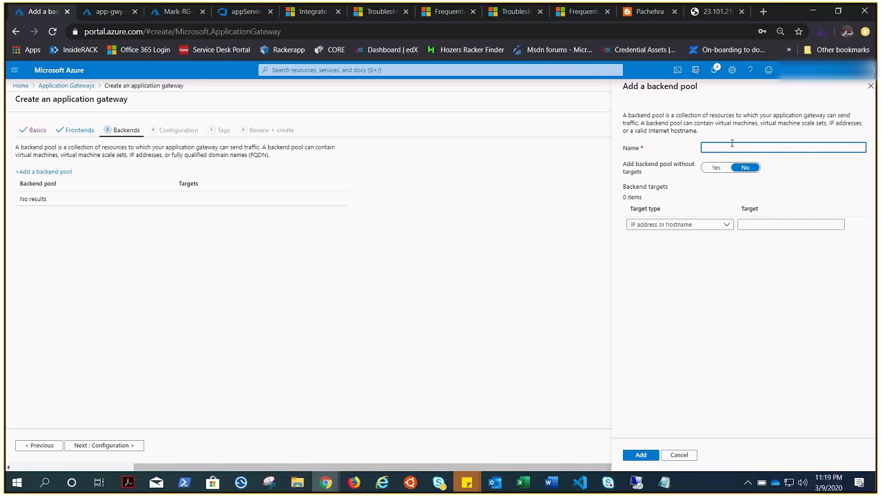
type("efault")
left_click(680, 224)
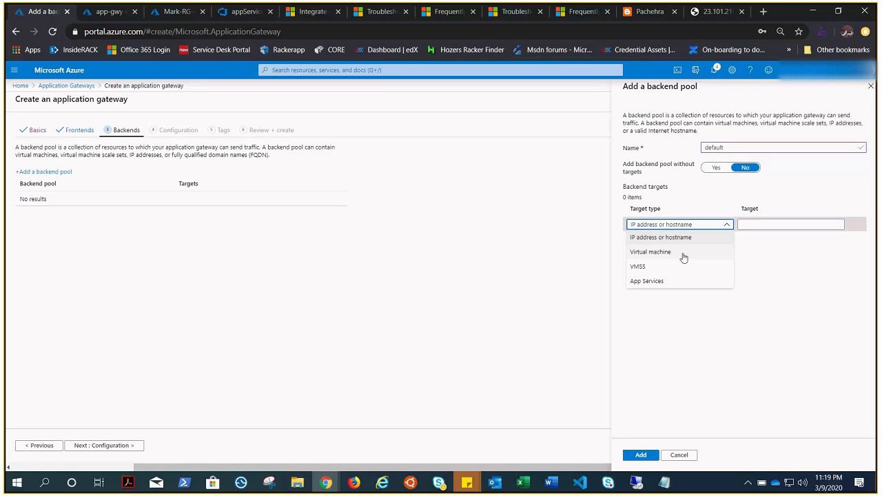
left_click(668, 257)
left_click(778, 226)
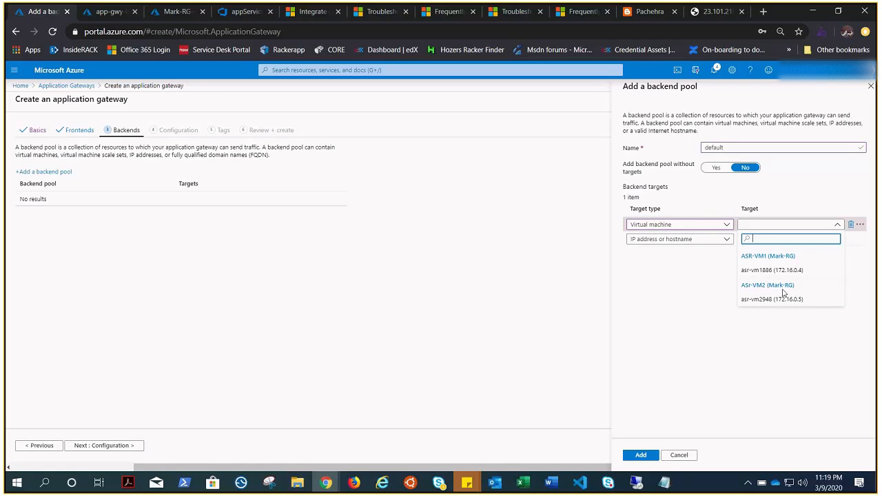
left_click(772, 300)
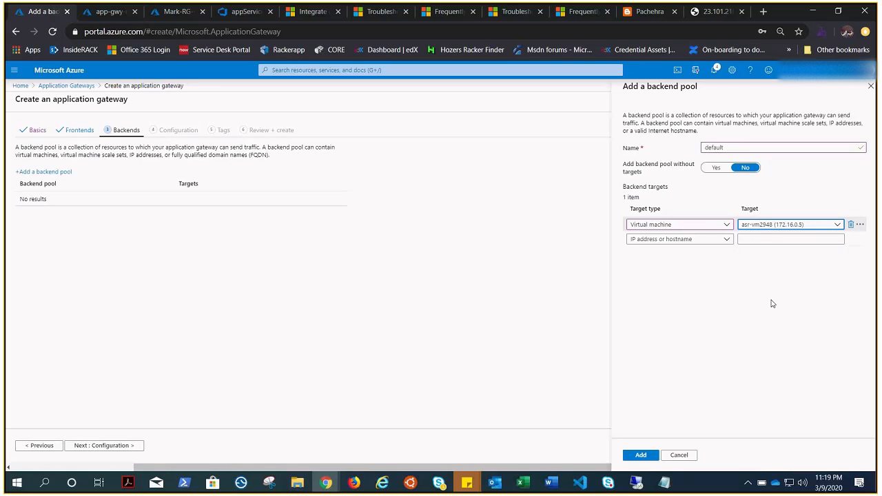
left_click(635, 482)
left_click(740, 449)
left_click(504, 11)
left_click(640, 454)
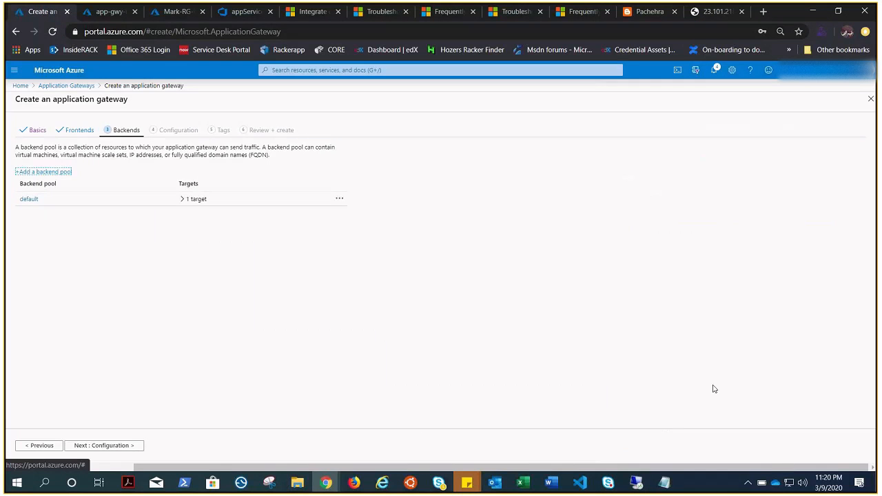
Step: Add a second backend pool named images with the virtual machine target asr-vm1886 (172.16.0.4)
left_click(62, 173)
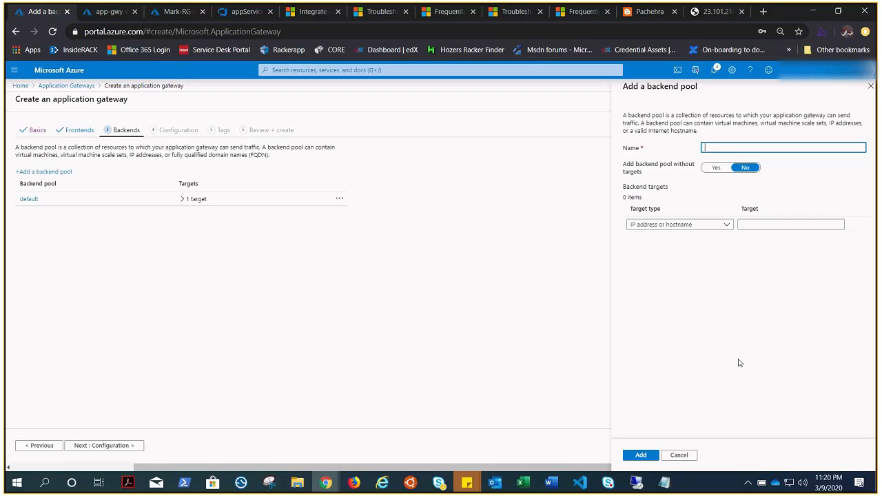
type("images")
left_click(687, 226)
left_click(682, 252)
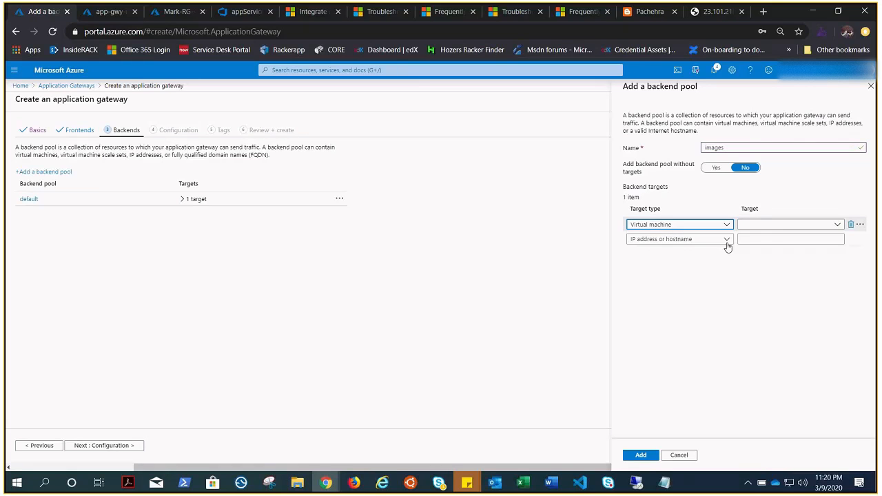
left_click(779, 225)
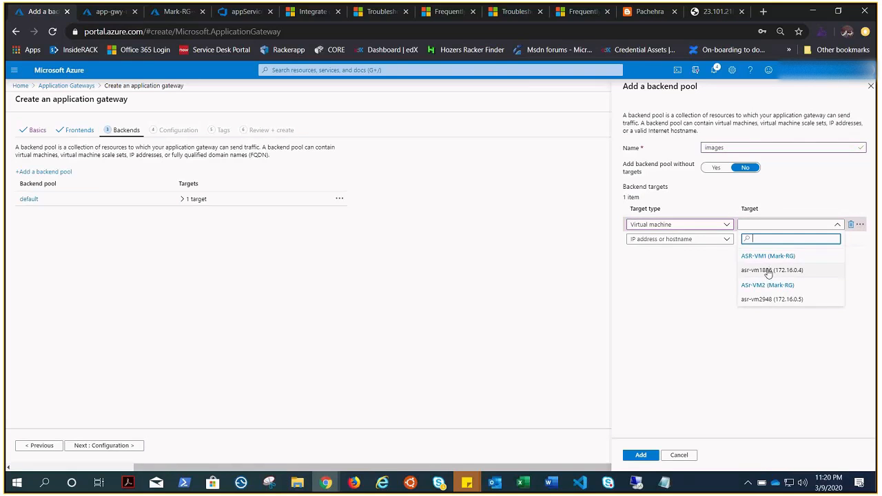
left_click(770, 271)
left_click(640, 456)
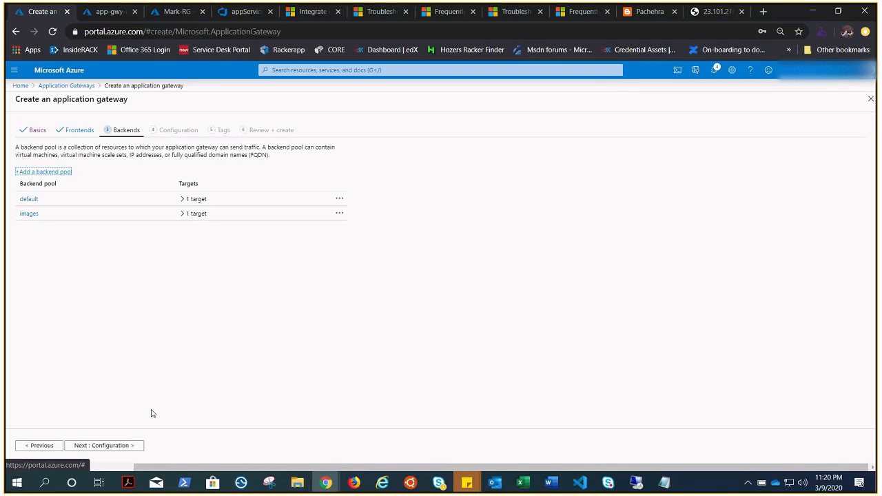
Step: Proceed to the gateway's configuration and start a new routing rule named demo-rule
left_click(118, 445)
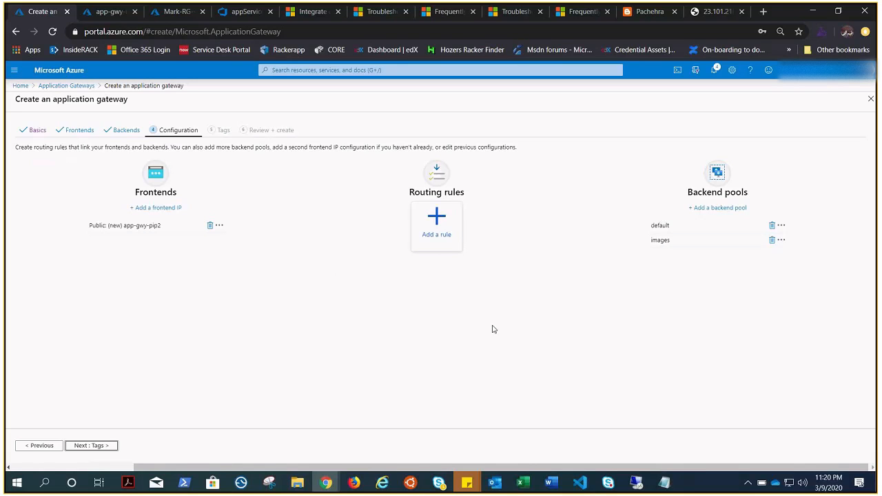
left_click(434, 239)
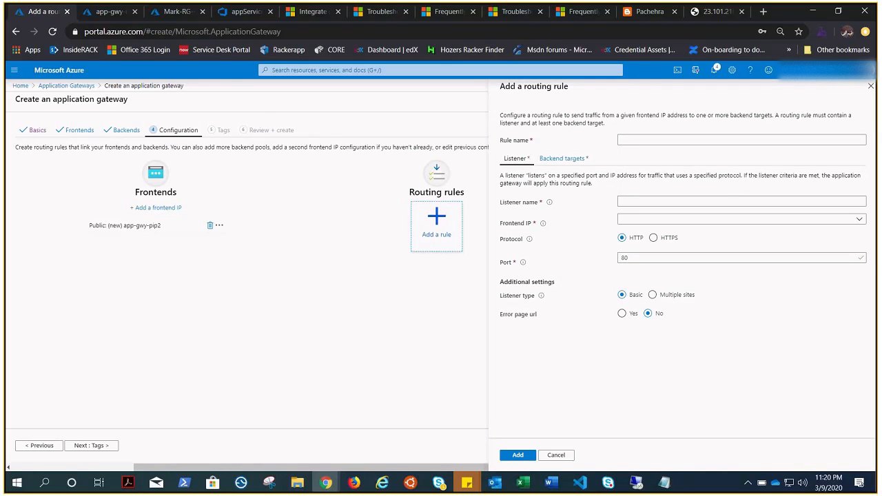
key("alt+Tab")
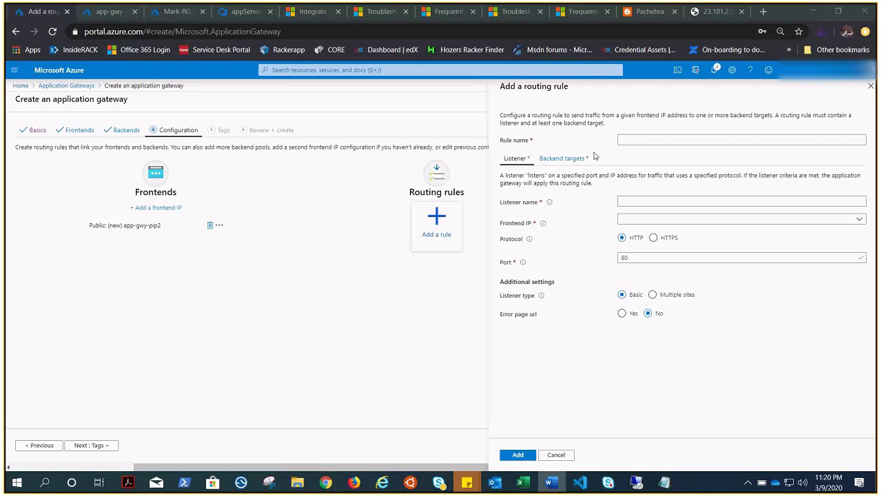
left_click(627, 141)
type("rule")
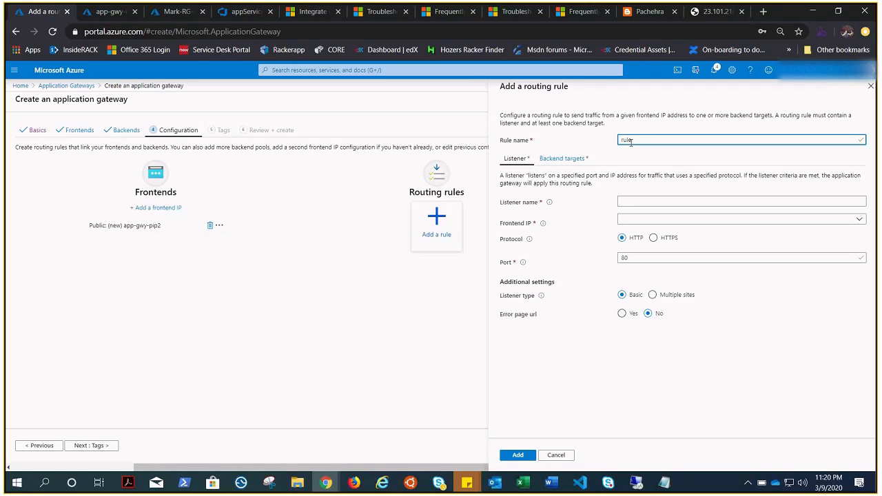
type("-dem")
key("BackSpace")
key("BackSpace")
key("BackSpace")
key("BackSpace")
key("BackSpace")
key("BackSpace")
key("BackSpace")
key("BackSpace")
type("demo-rule")
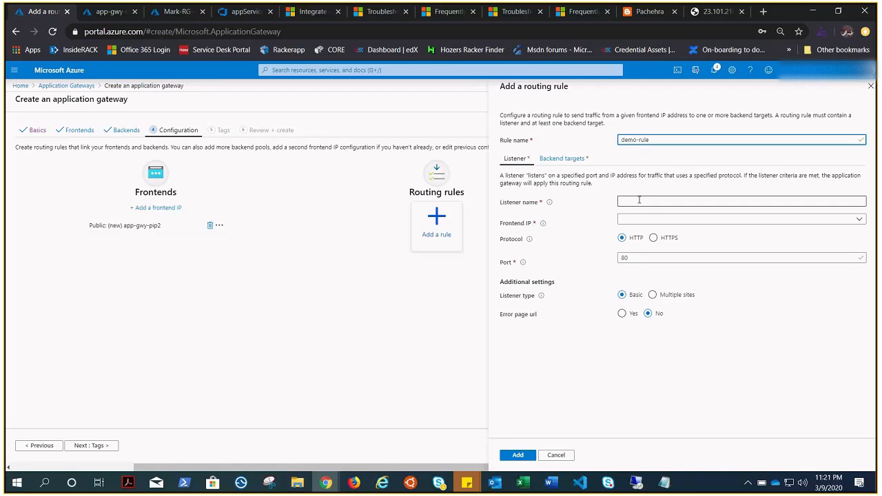
Step: Name the rule's listener demo-listner and assign it the Public frontend IP
mouse_move(550, 204)
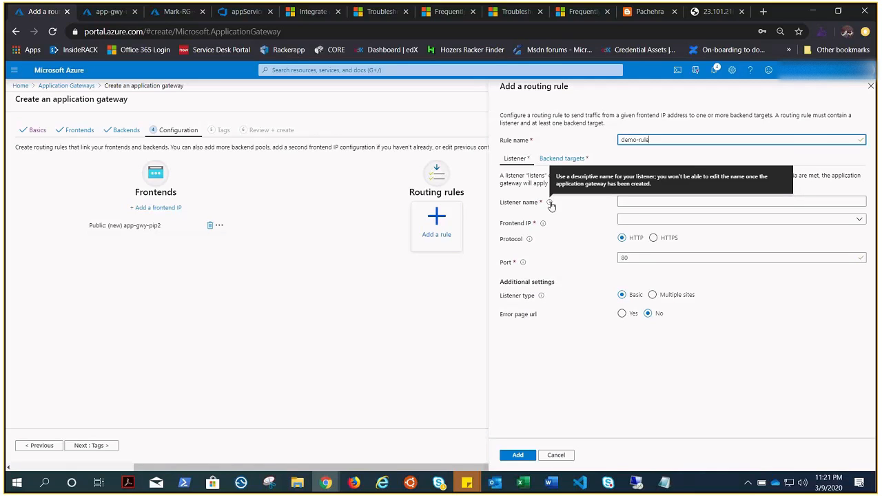
left_click(635, 200)
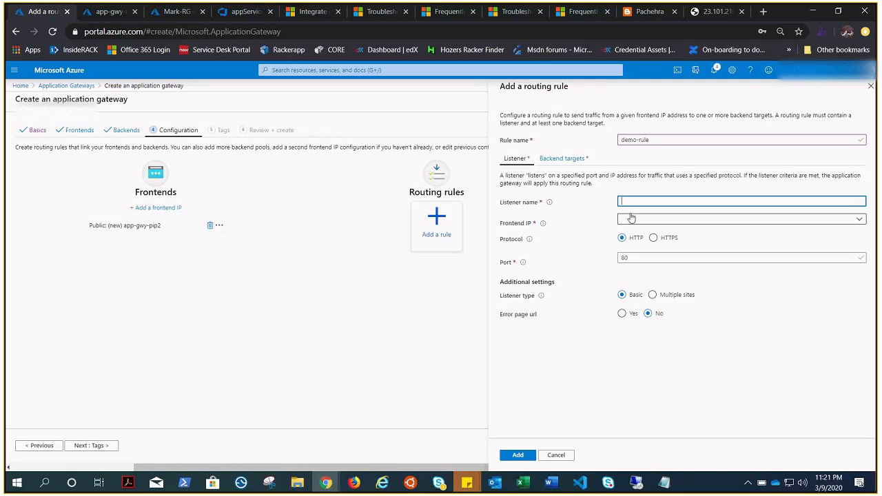
type("demo-listner")
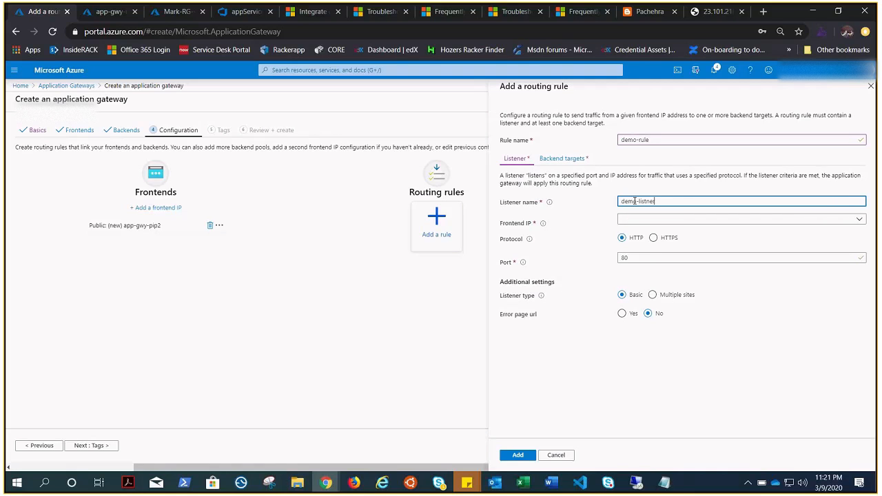
key("Tab")
key("Down")
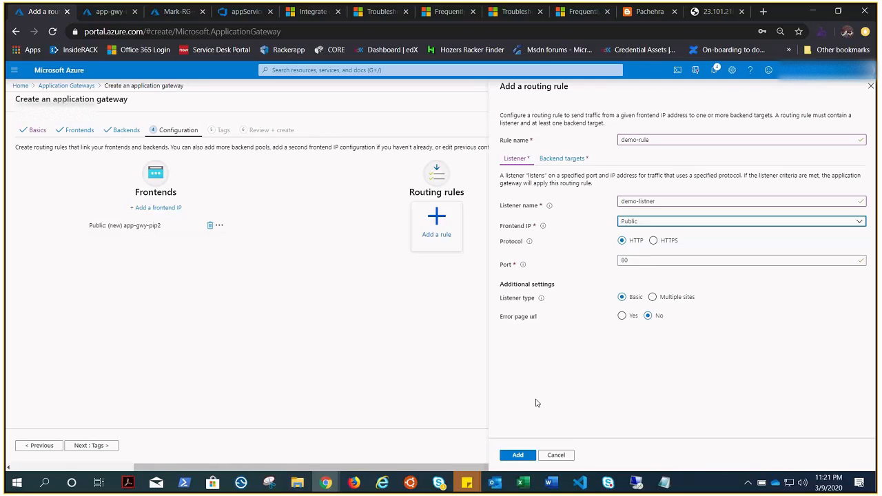
Step: Choose the default backend pool as the routing rule's backend target
left_click(563, 160)
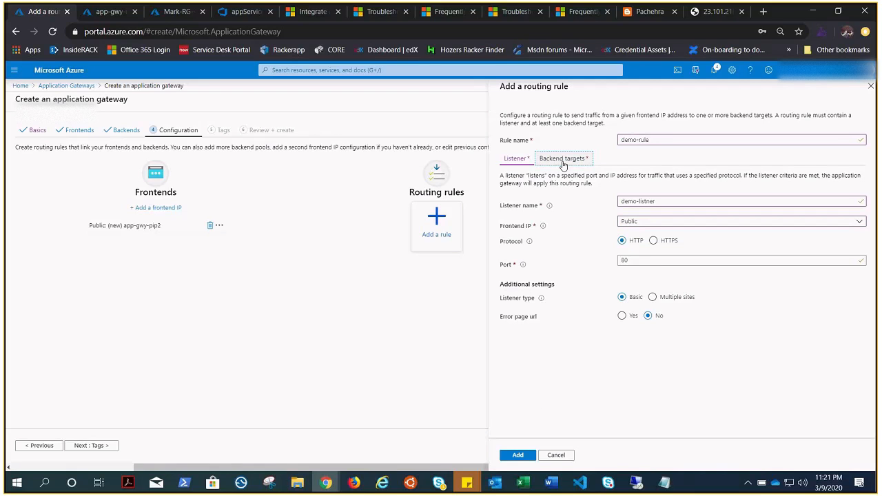
left_click(563, 164)
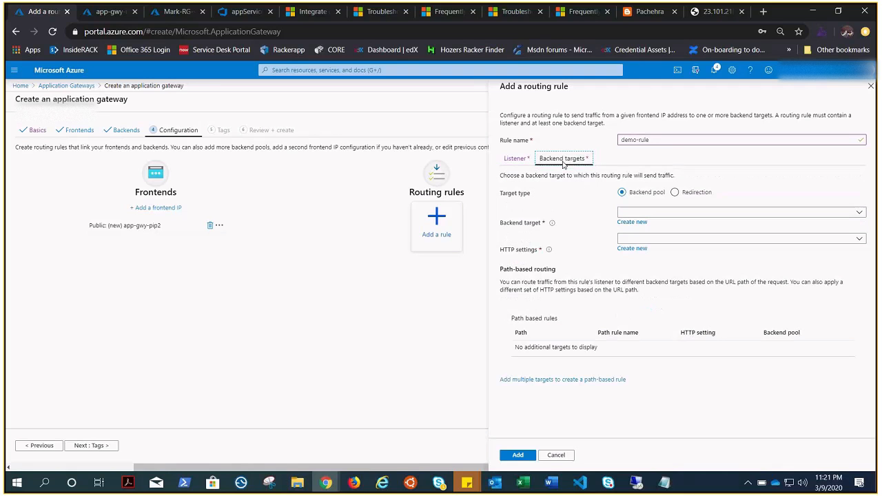
left_click(633, 213)
left_click(635, 227)
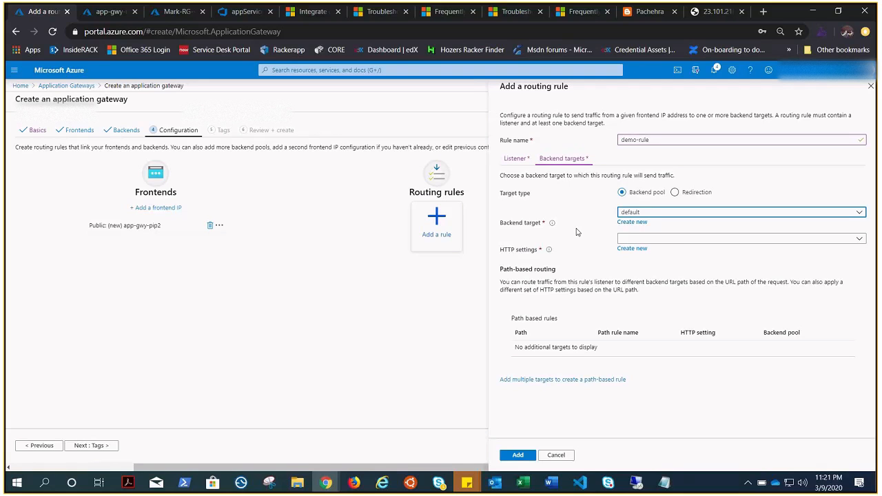
Step: Create an HTTP setting named demo-http-setting with backend port 80 for the rule, declining to save the browser password
left_click(684, 241)
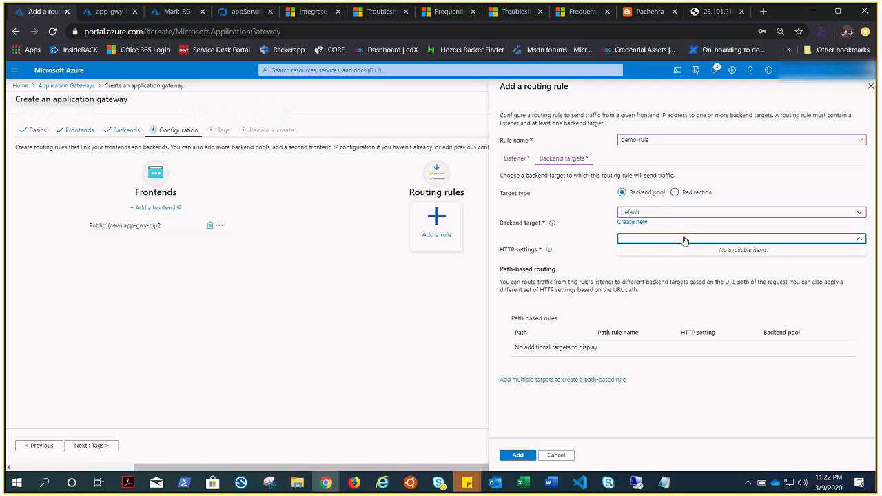
left_click(581, 245)
left_click(624, 250)
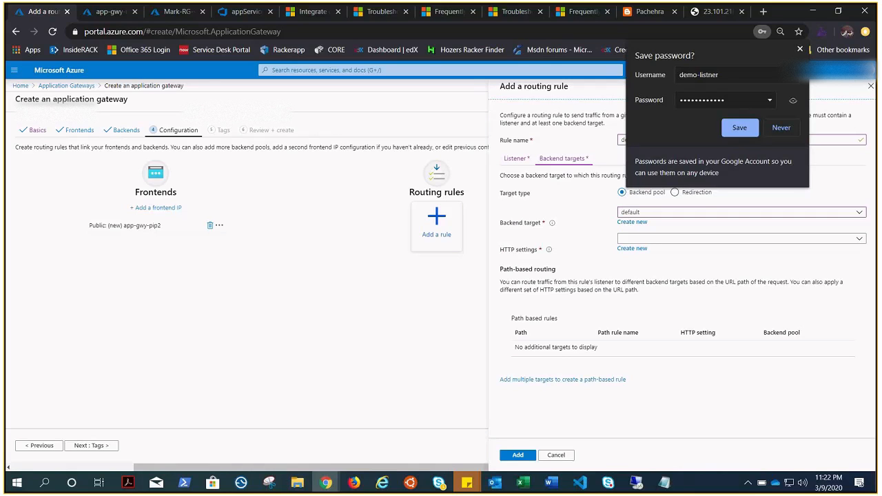
left_click(800, 49)
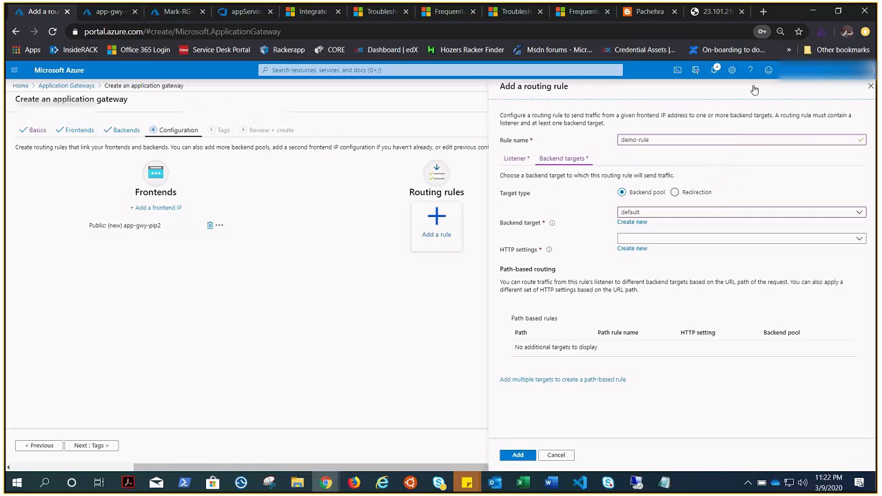
left_click(632, 249)
left_click(634, 134)
type("demo")
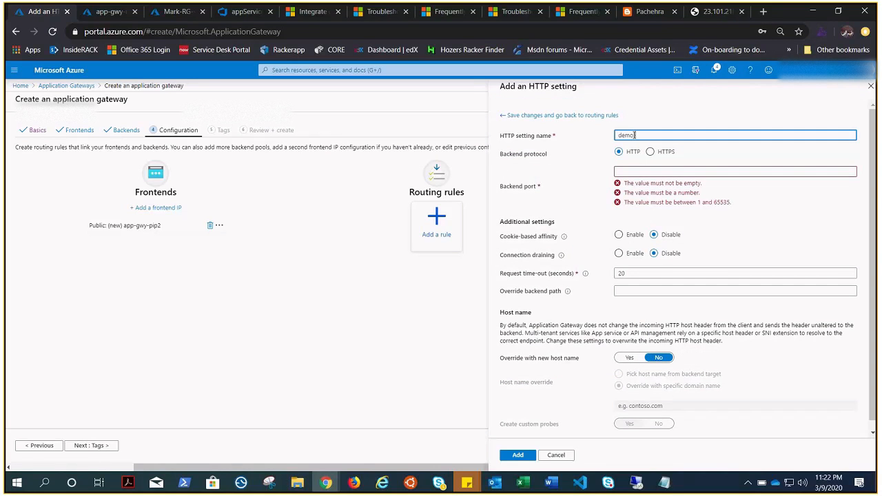
type("-http-")
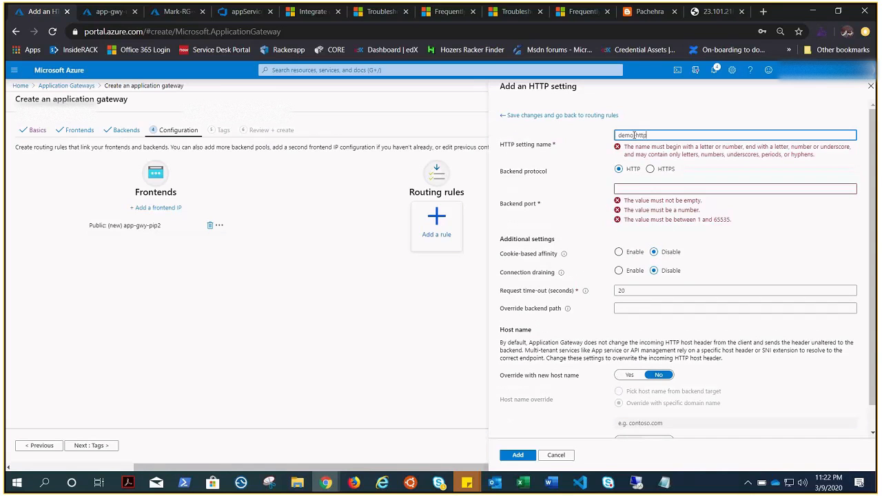
type("setting")
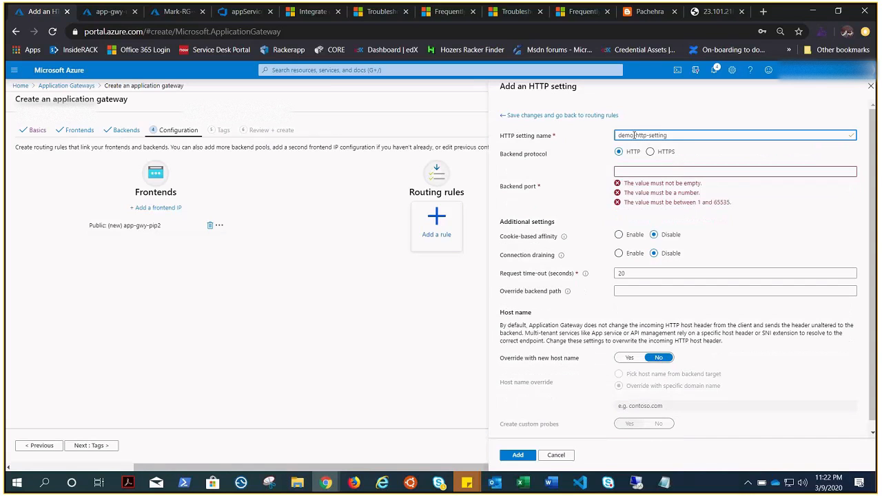
left_click(635, 171)
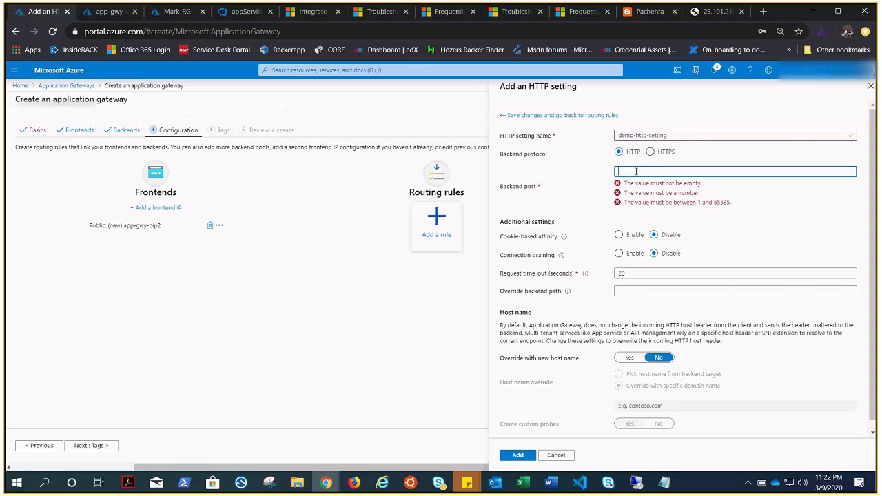
type("80")
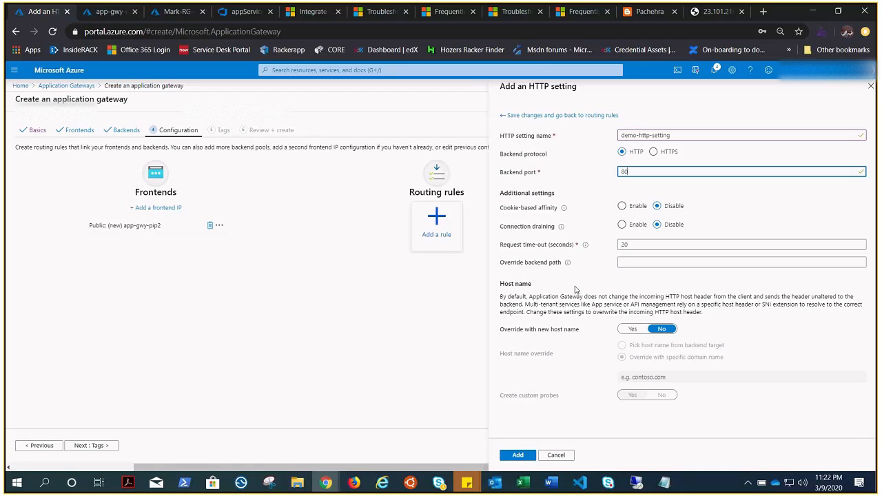
left_click(520, 457)
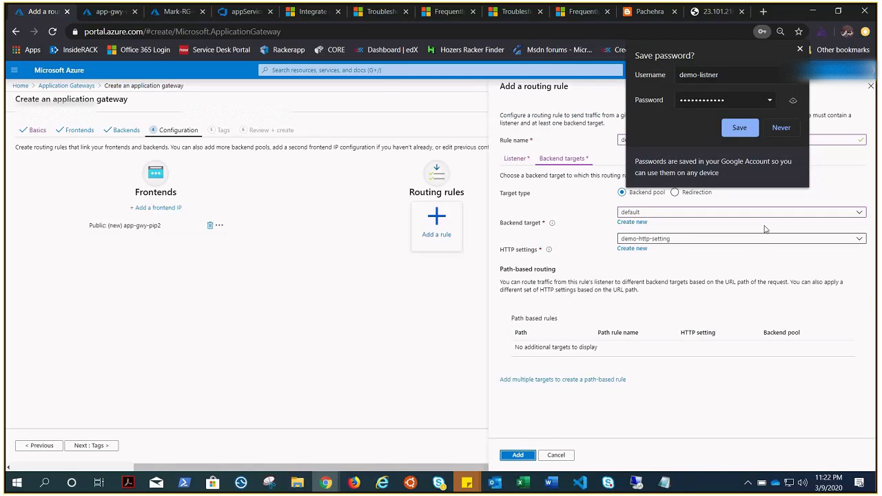
left_click(783, 128)
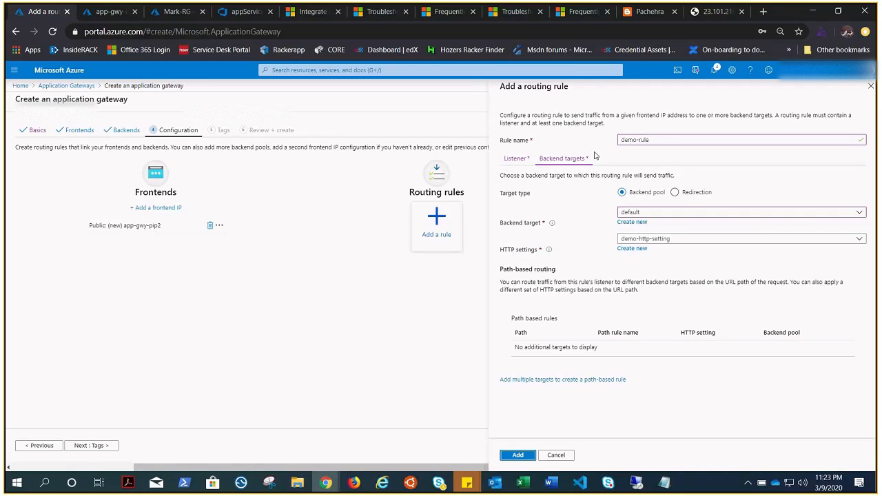
Step: Start a path-based rule for demo-rule with the path /images/* and the name rule-2-demo
left_click(557, 381)
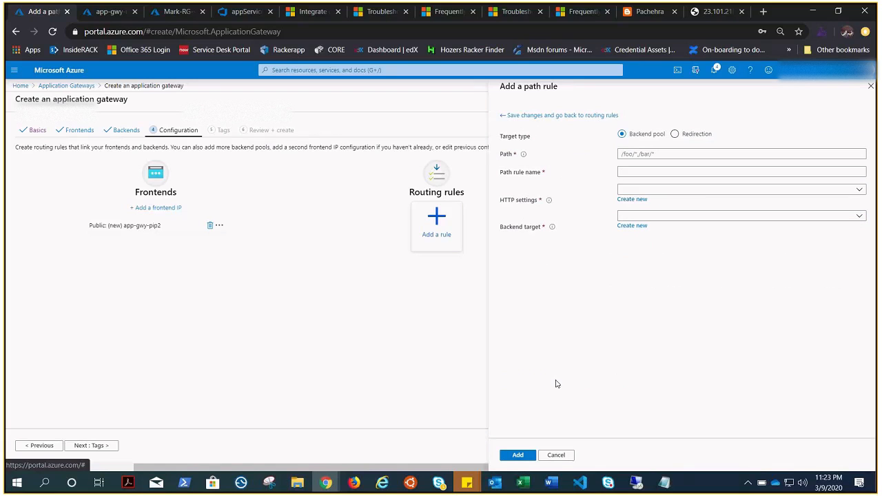
left_click(631, 152)
type("/images/*")
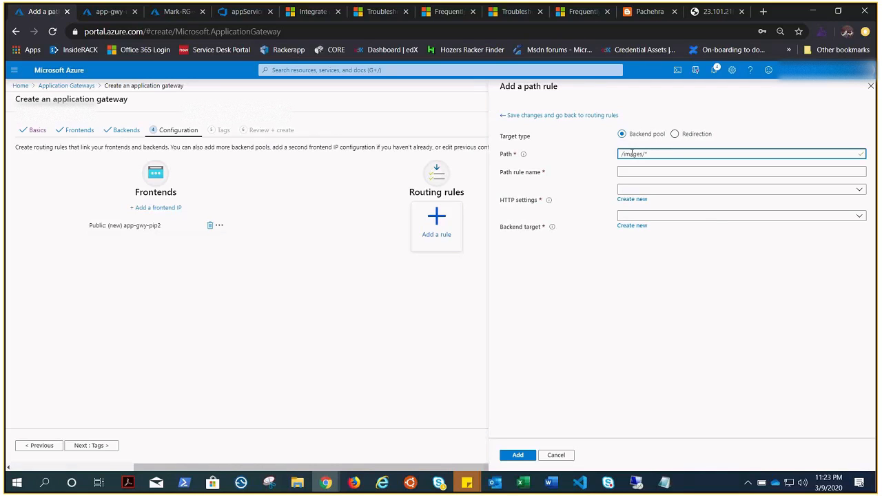
left_click(627, 175)
type("ru")
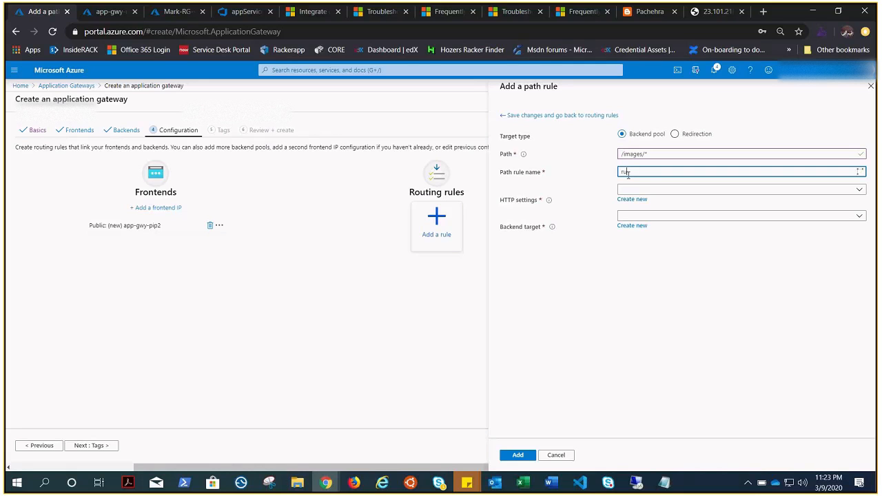
type("le-2-demo")
Step: Assign demo-http-setting and the images backend pool to the path rule, and add it together with the completed routing rule
left_click(638, 190)
left_click(644, 200)
left_click(658, 219)
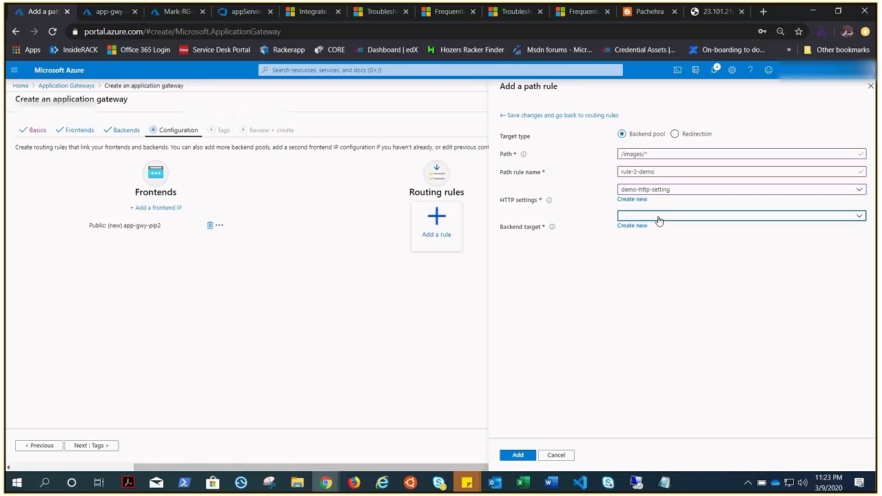
left_click(637, 248)
left_click(518, 455)
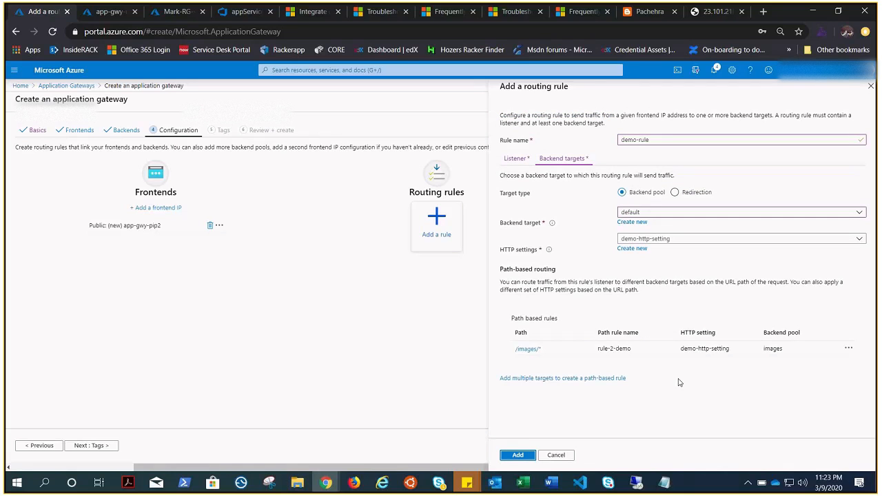
left_click(517, 455)
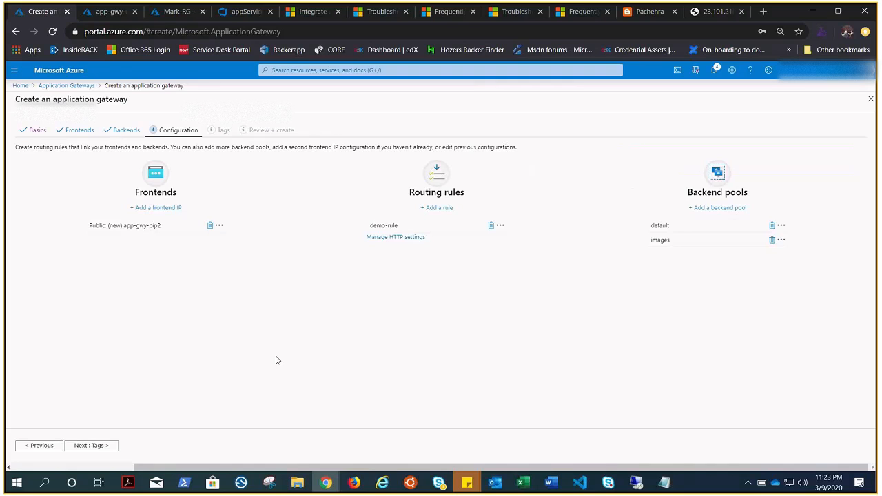
Step: View the gateway wizard's tags page, and go back to its backend pools
left_click(97, 445)
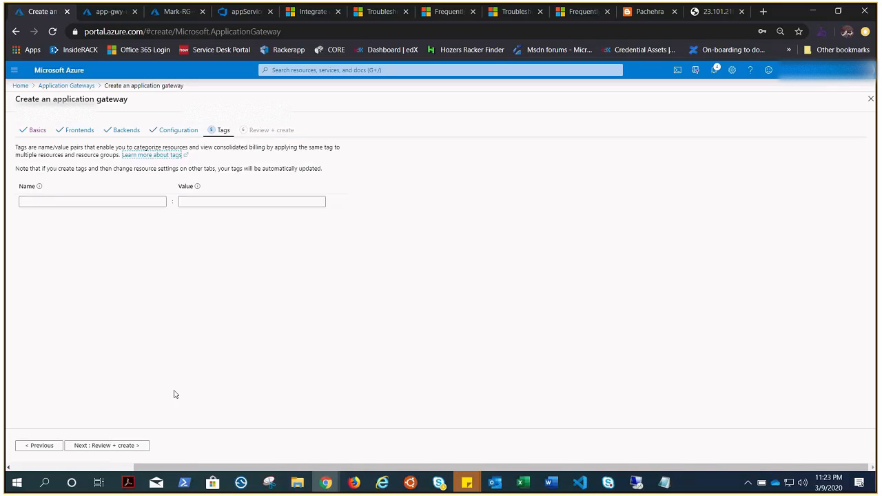
left_click(53, 445)
left_click(52, 448)
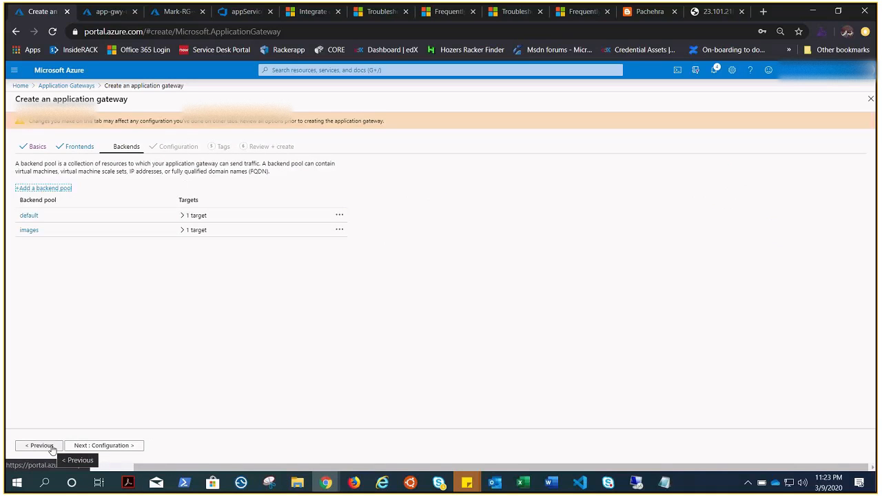
left_click(52, 448)
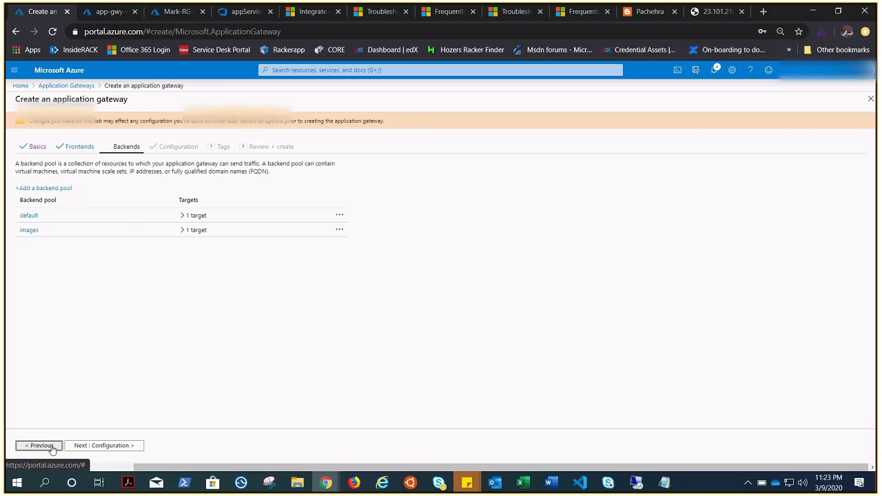
Step: Review the existing app-gwy-url gateway's overview, configuration, web application firewall, backend pools, HTTP settings, frontend IPs and listeners
left_click(104, 12)
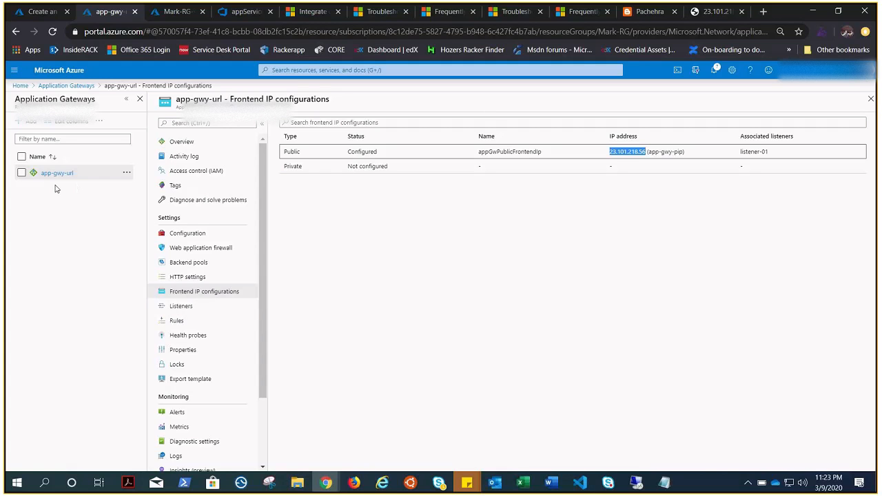
left_click(182, 142)
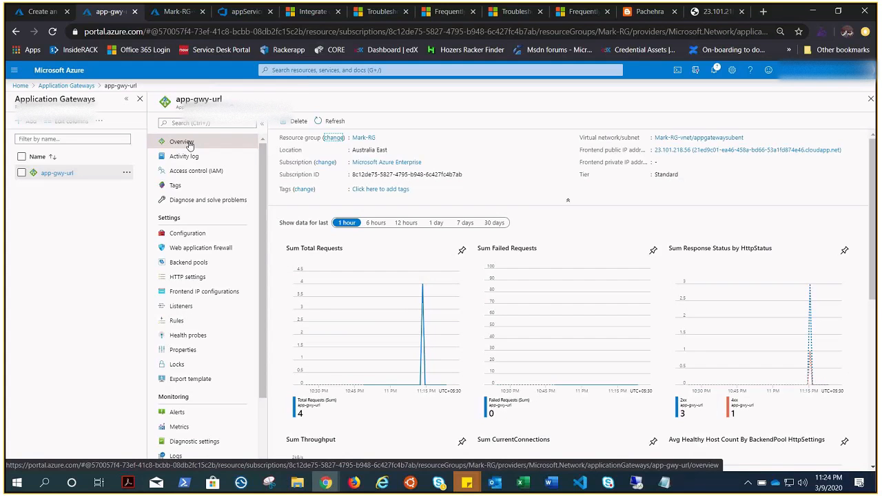
left_click(195, 234)
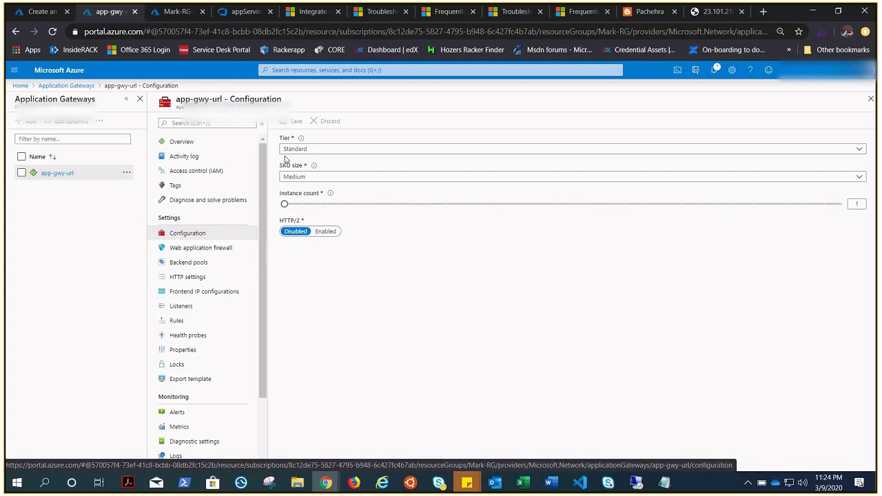
left_click(196, 249)
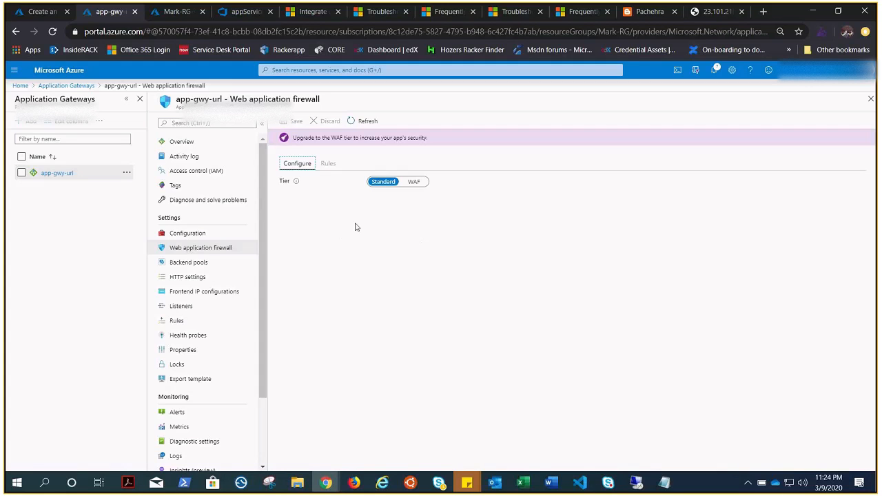
left_click(221, 267)
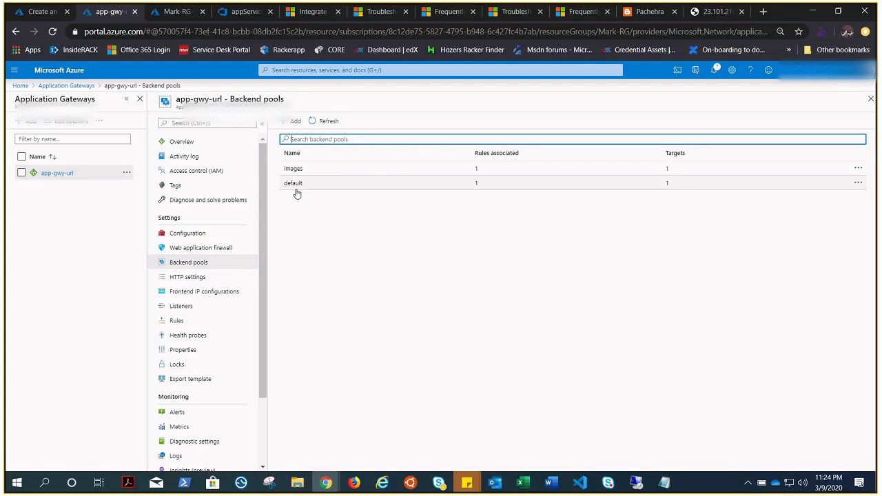
left_click(187, 277)
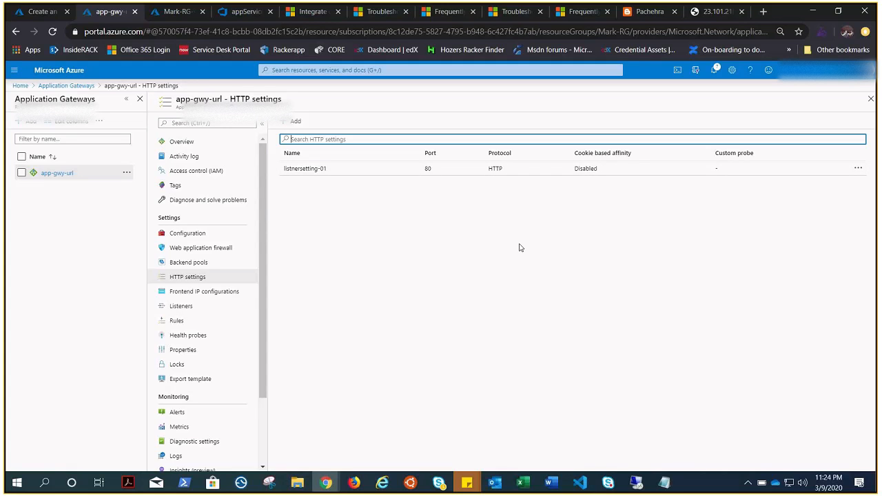
left_click(204, 291)
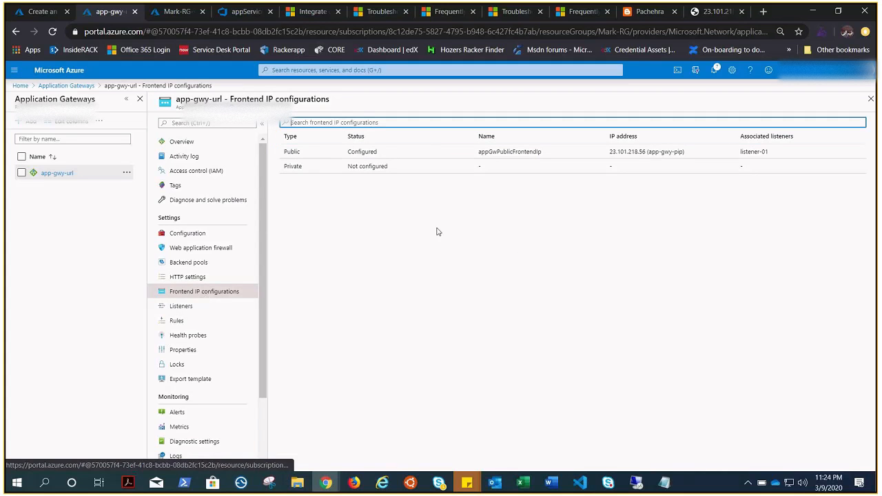
left_click(184, 308)
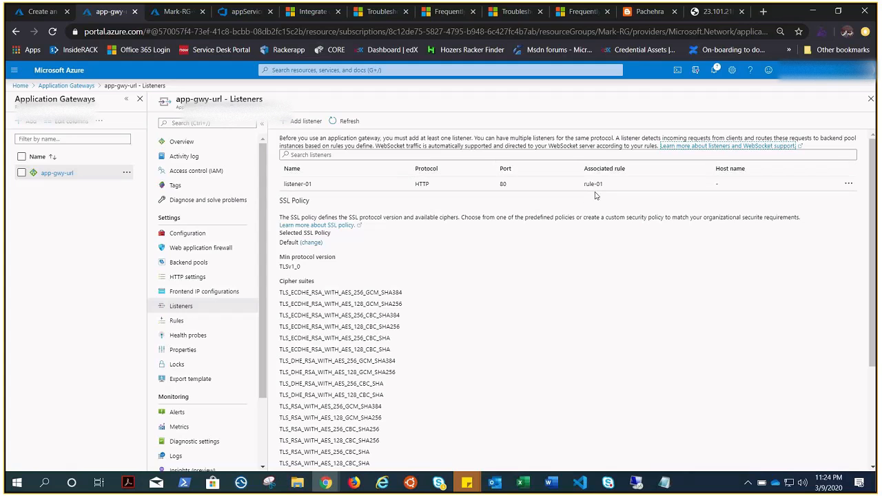
Step: Inspect the listener and backend targets of rule-01 in app-gwy-url, including its path-based routing, and close the rule
left_click(180, 321)
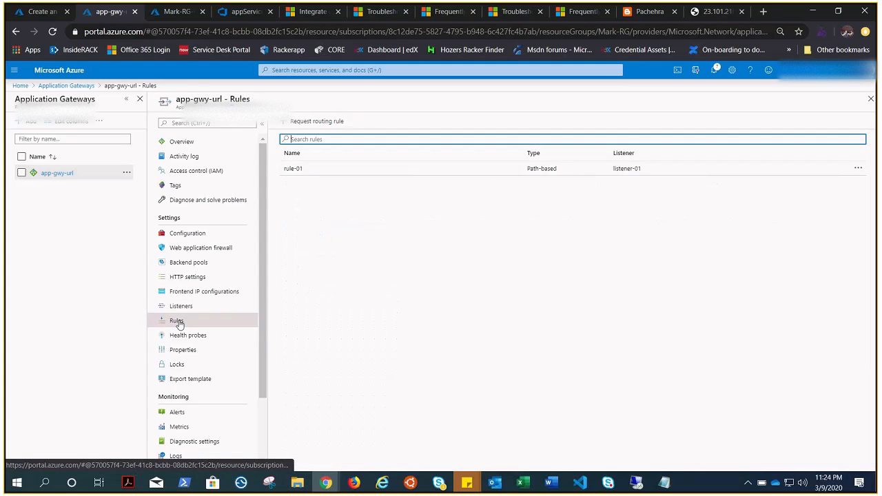
left_click(293, 178)
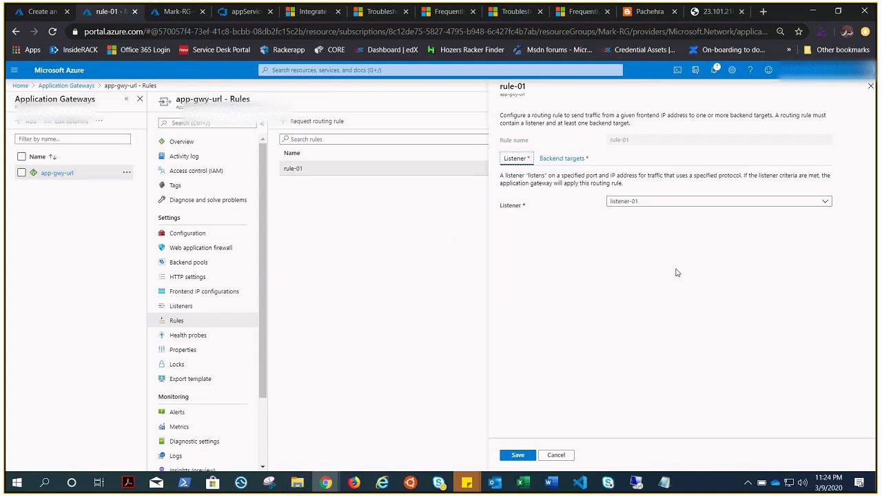
left_click(564, 160)
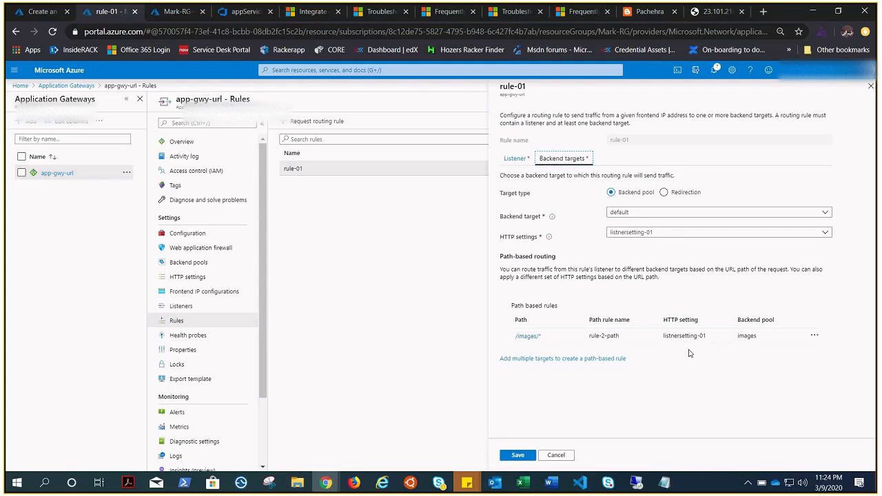
left_click(871, 87)
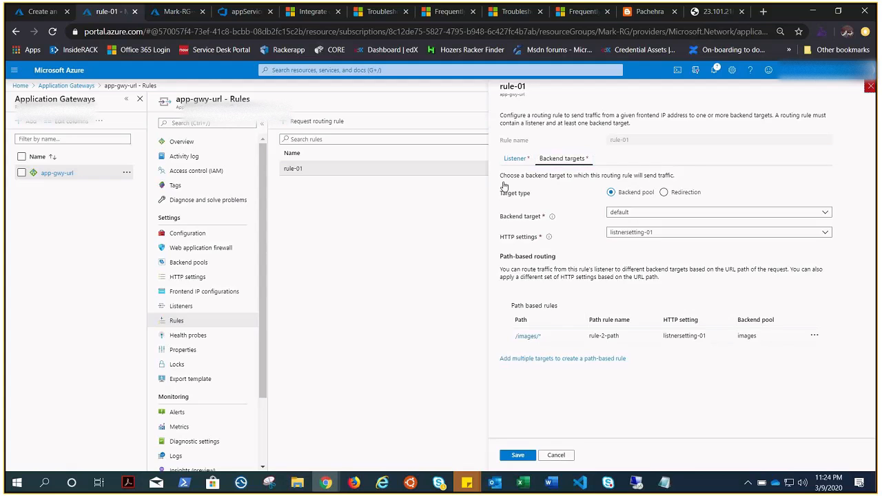
Step: Copy the public frontend IP address of app-gwy-url and load it in a new browser tab in place of the old test page
left_click(189, 235)
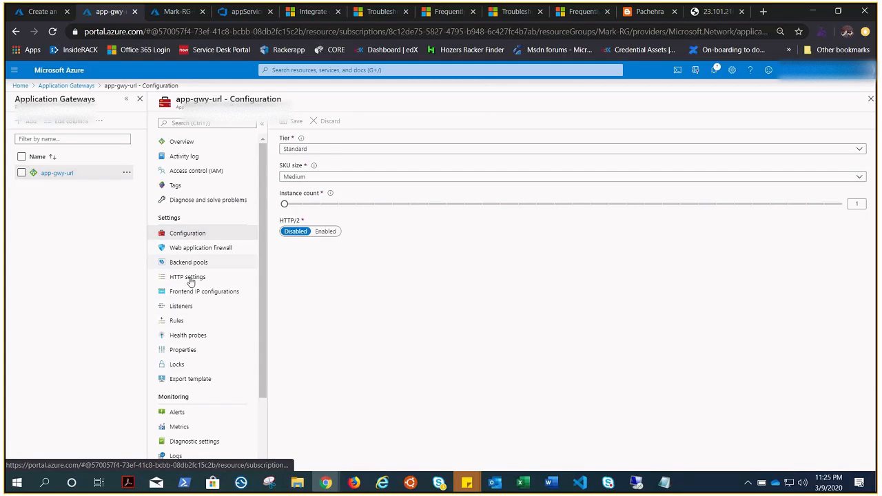
left_click(189, 291)
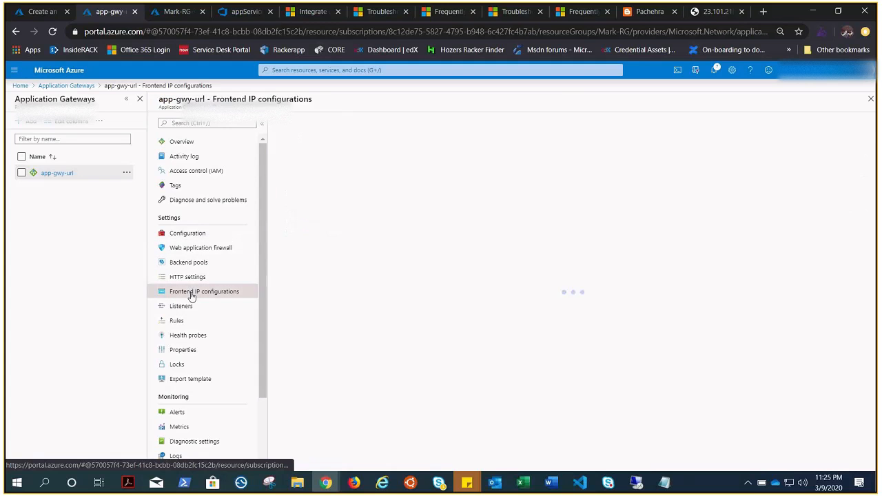
left_click_drag(607, 154, 644, 160)
key("ctrl+c")
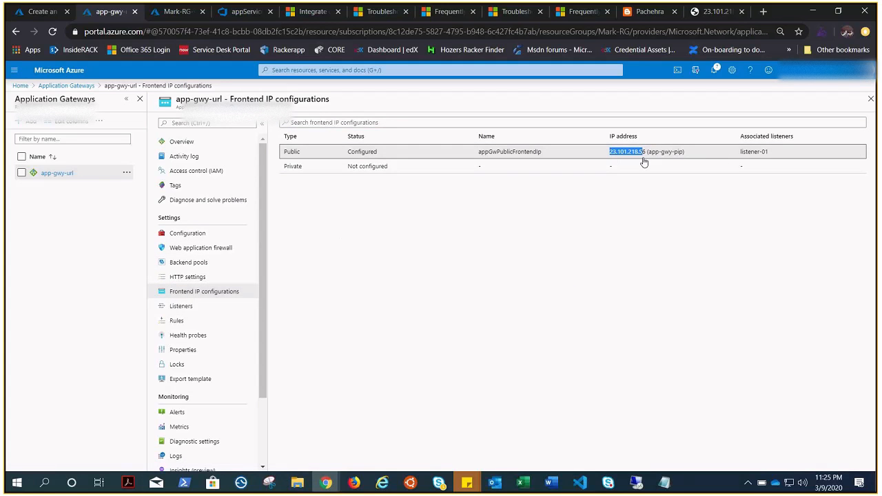
left_click(742, 11)
left_click(763, 12)
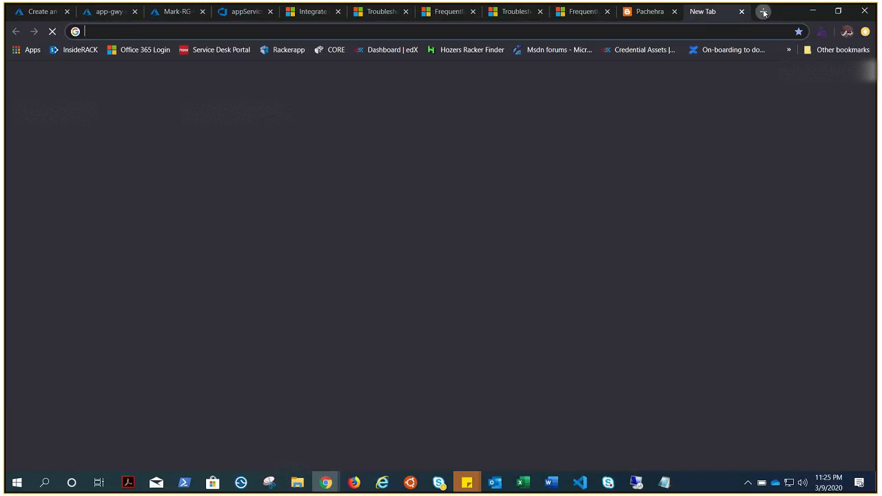
key("ctrl+v")
key("Return")
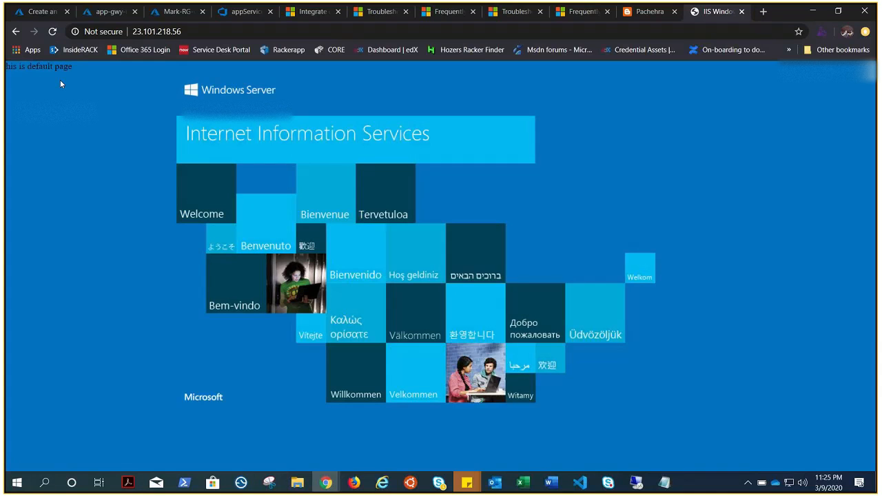
Step: Test the path-based routing by loading 23.101.218.56/images/test.htm and highlight the text on the page
left_click(193, 32)
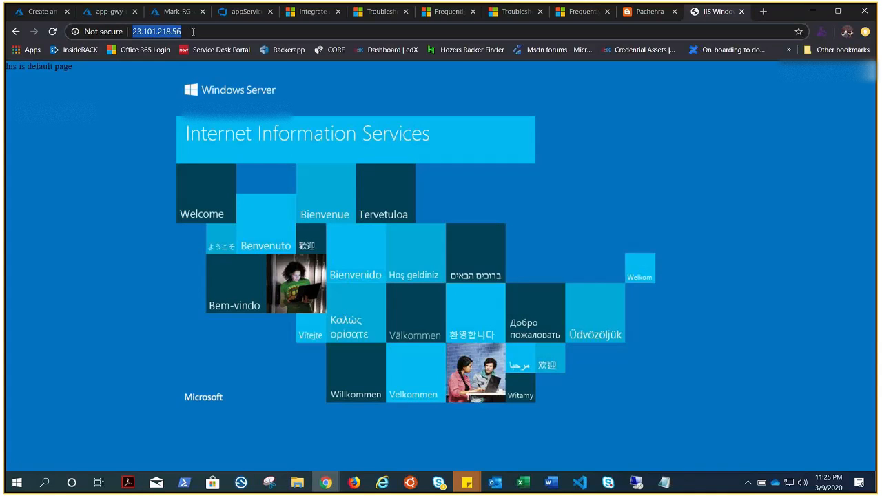
key("Right")
type("/")
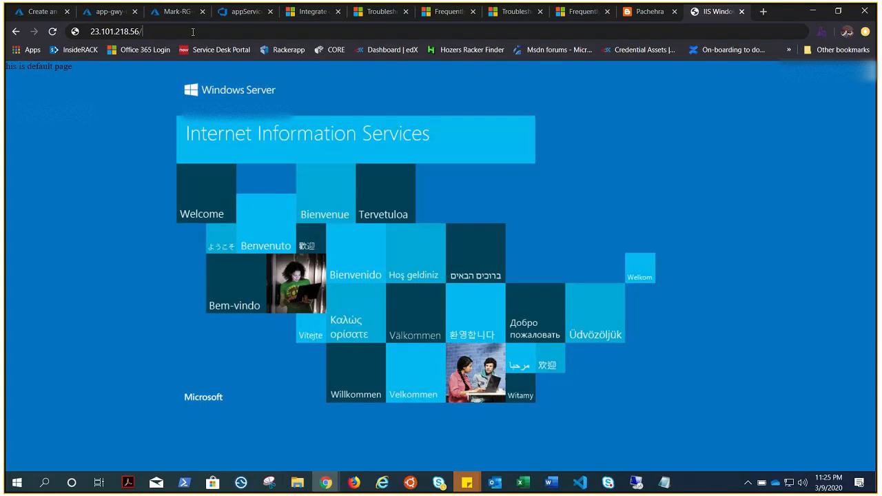
type("images")
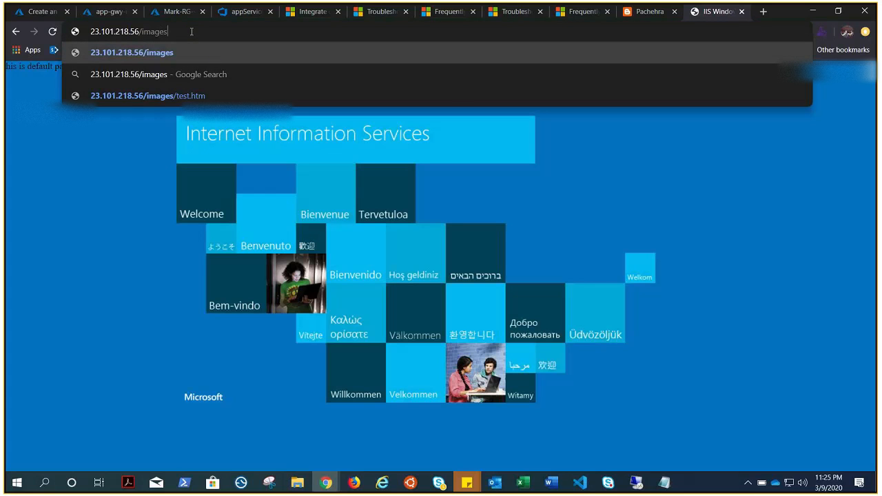
type("/t")
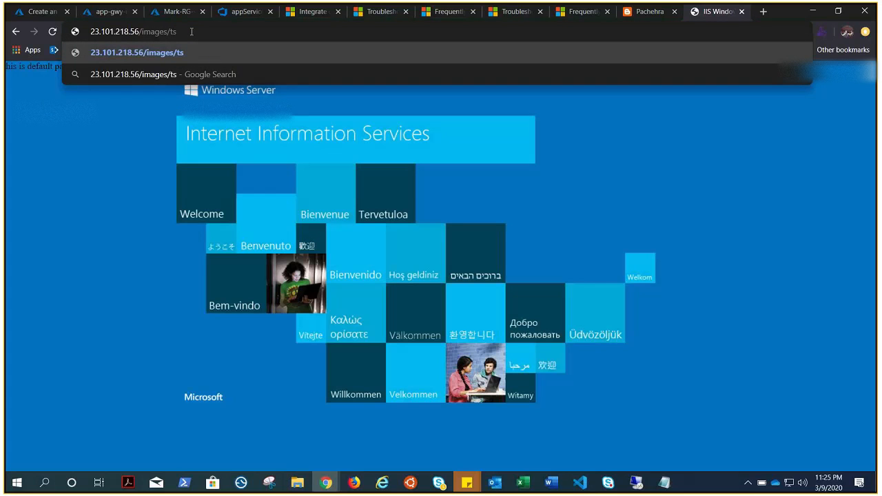
type("est.")
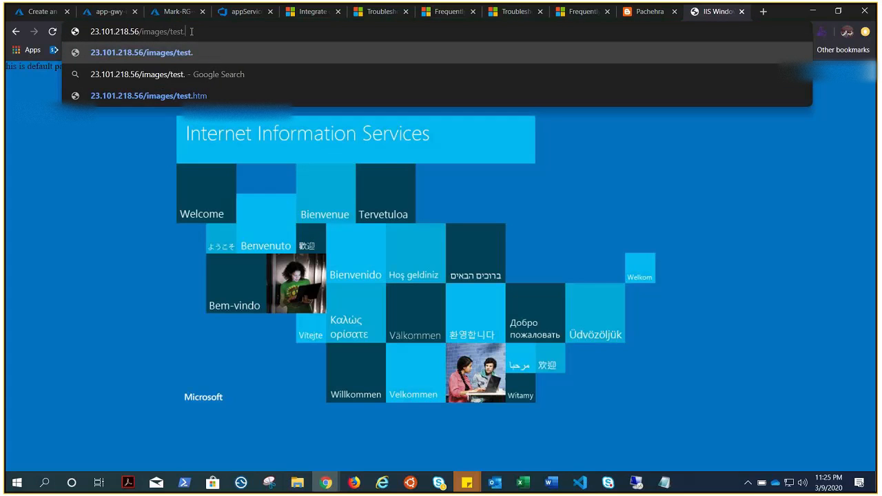
type("htm")
key("Return")
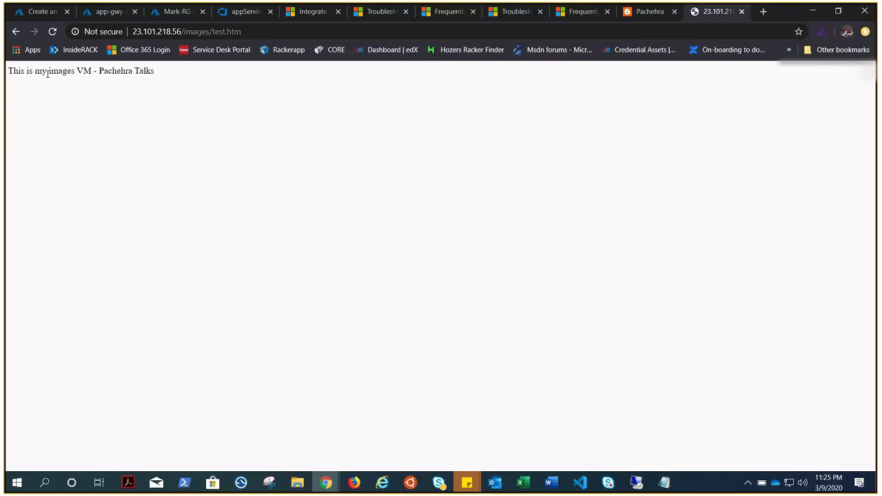
left_click_drag(39, 72, 234, 144)
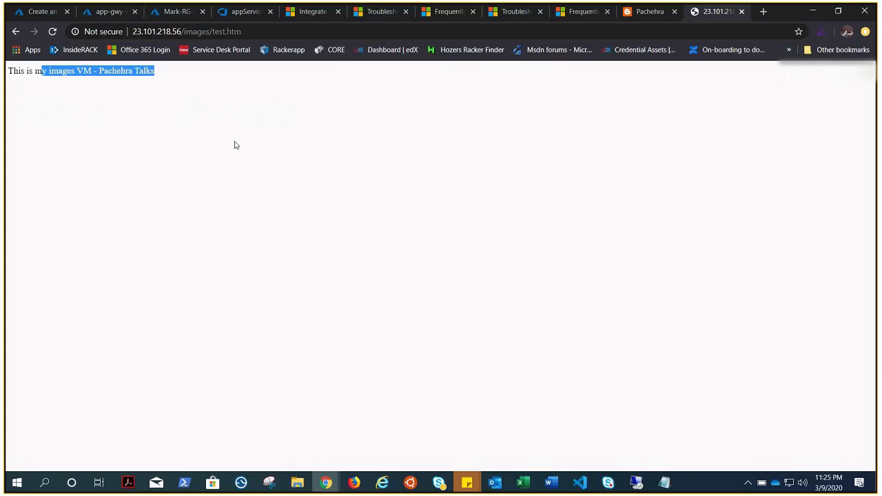